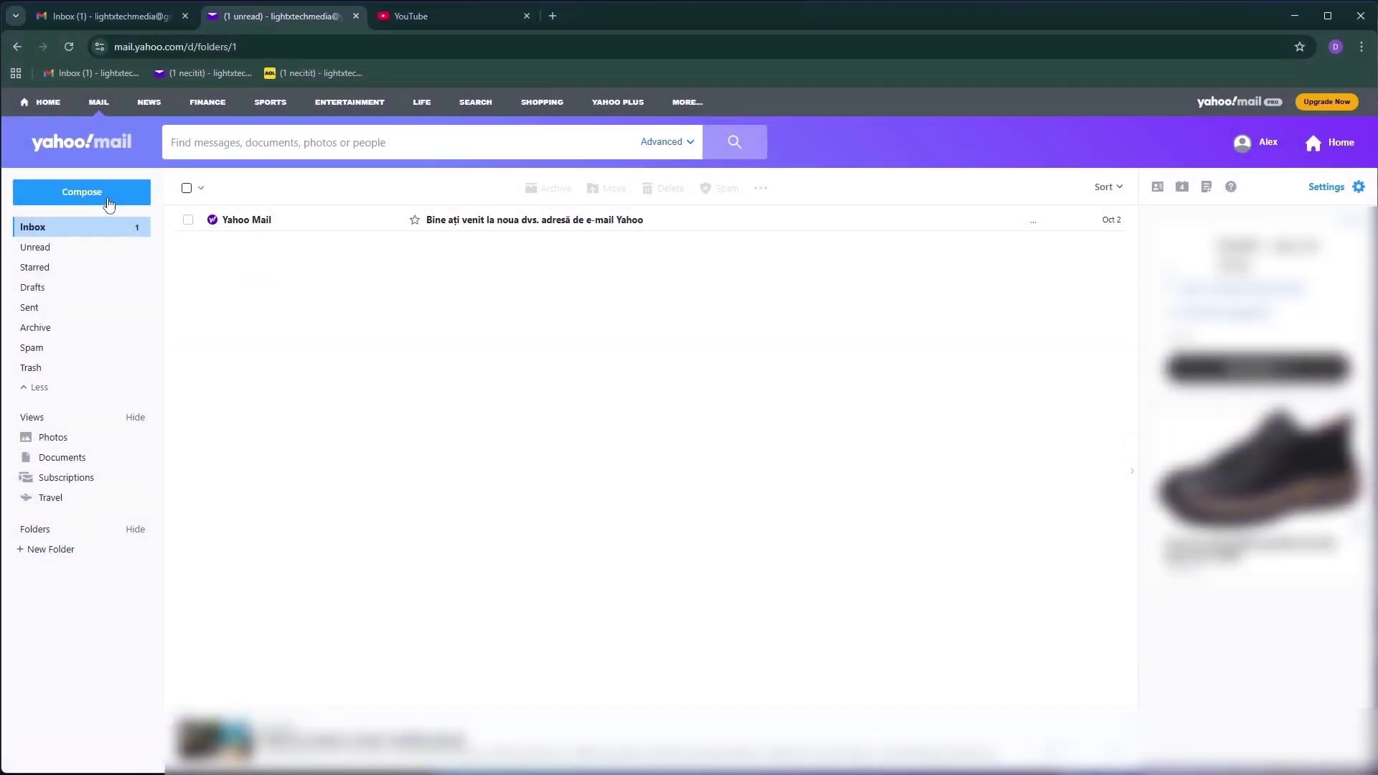
Address a new message to a Yahoo and a Gmail recipient, with the subject 'Test'
{"action": "left_click", "coordinate": [109, 203]}
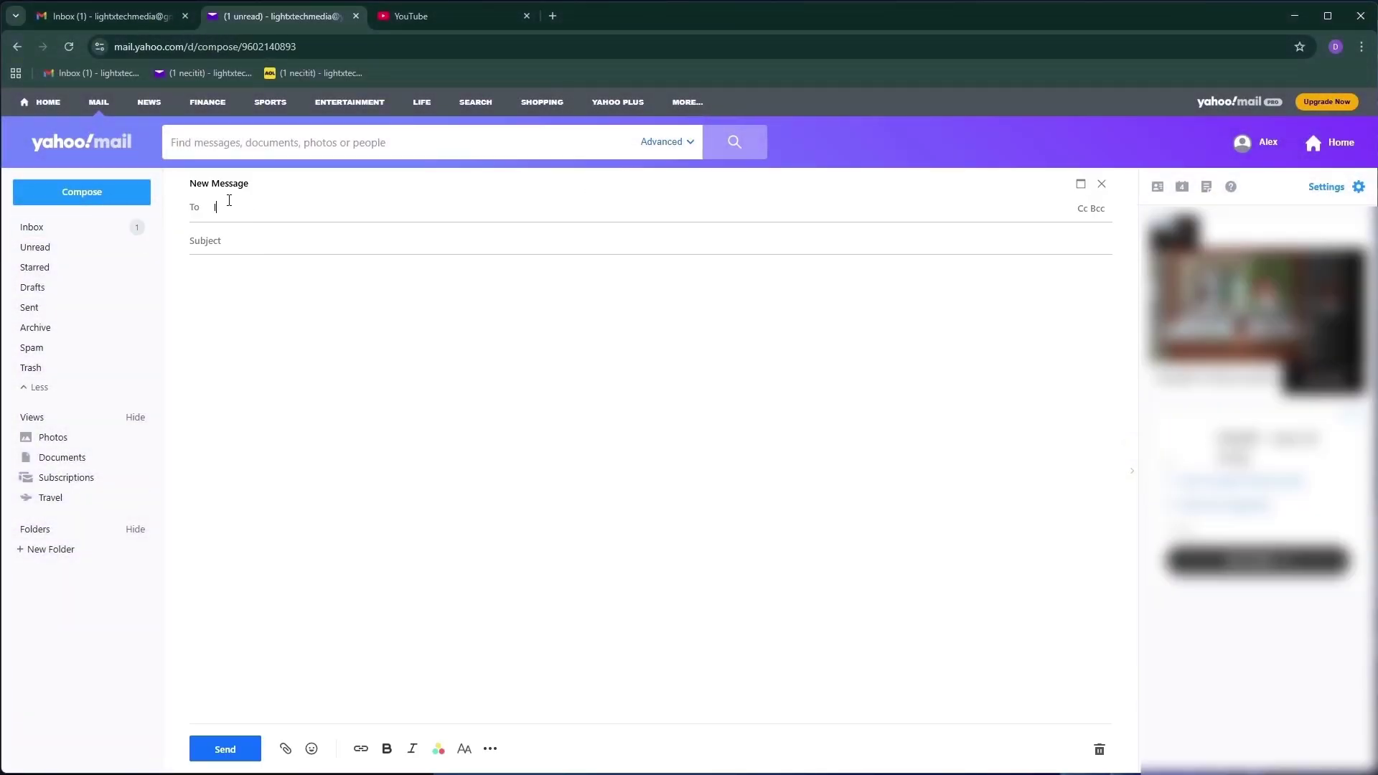
{"action": "left_click", "coordinate": [329, 310]}
{"action": "left_click", "coordinate": [402, 201]}
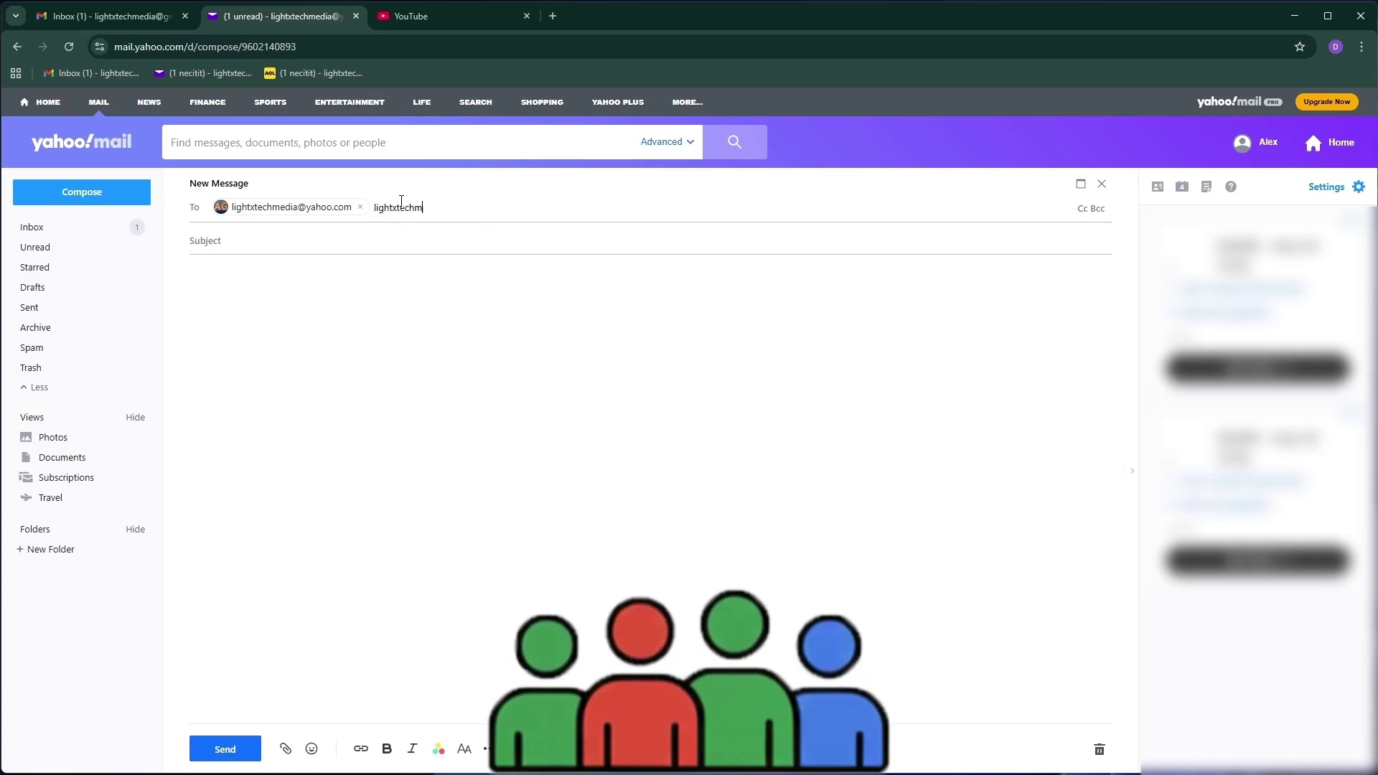
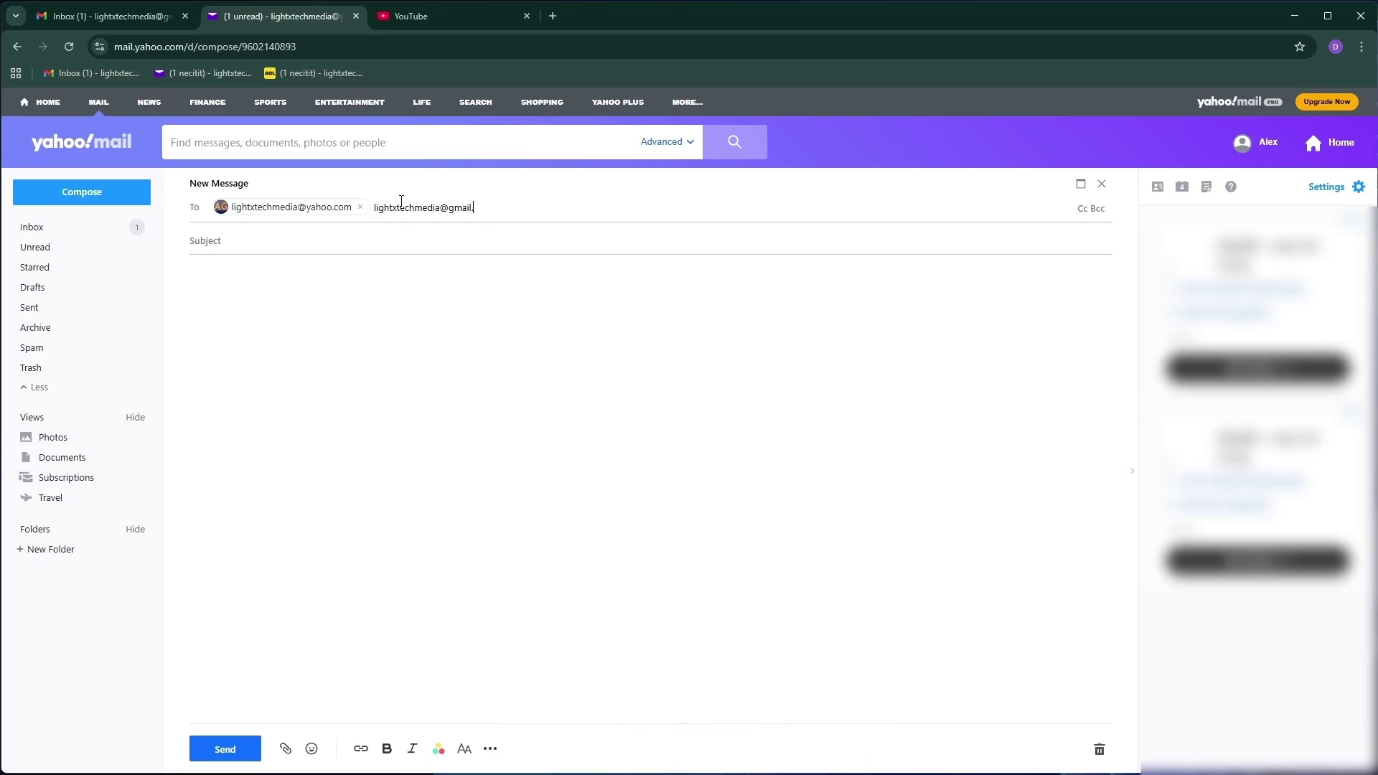
{"action": "key", "text": "Return"}
{"action": "left_click", "coordinate": [271, 240]}
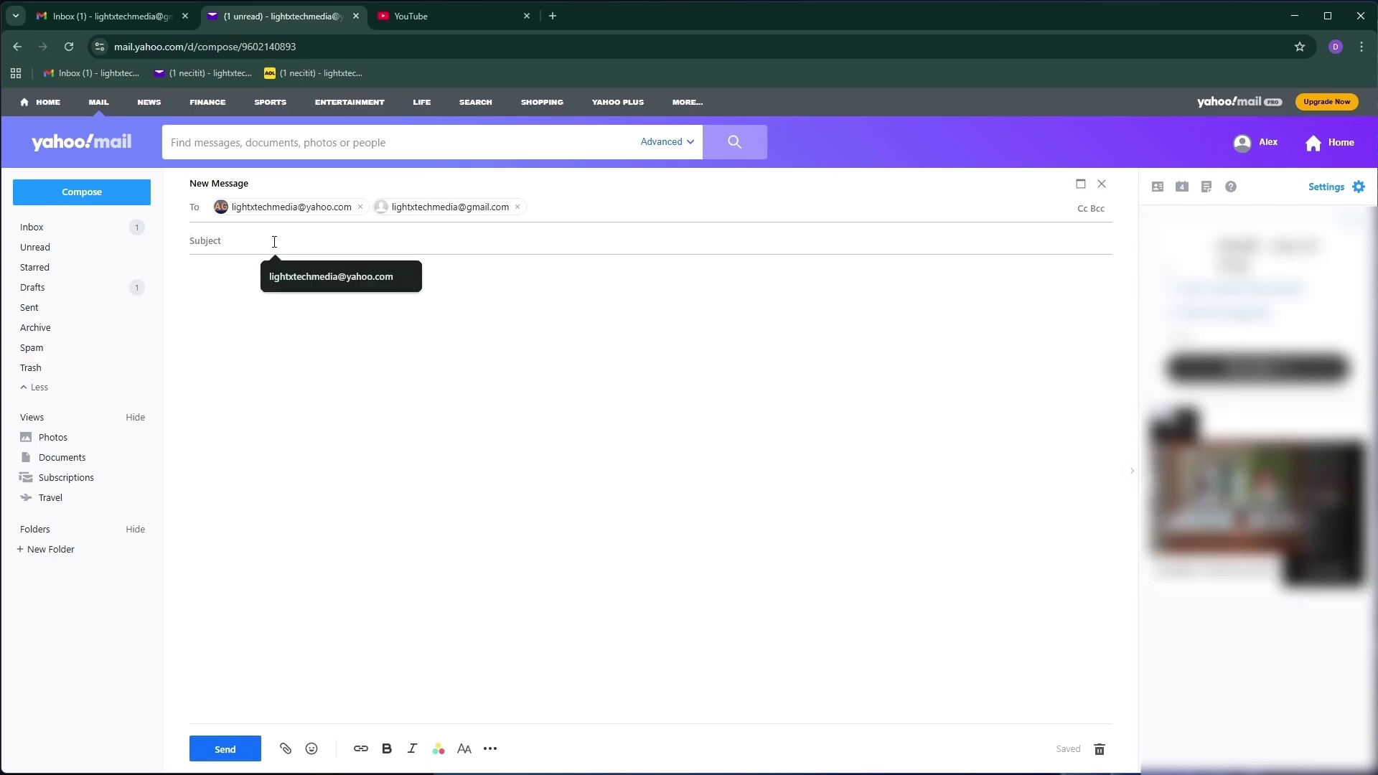
{"action": "type", "text": "Tes"}
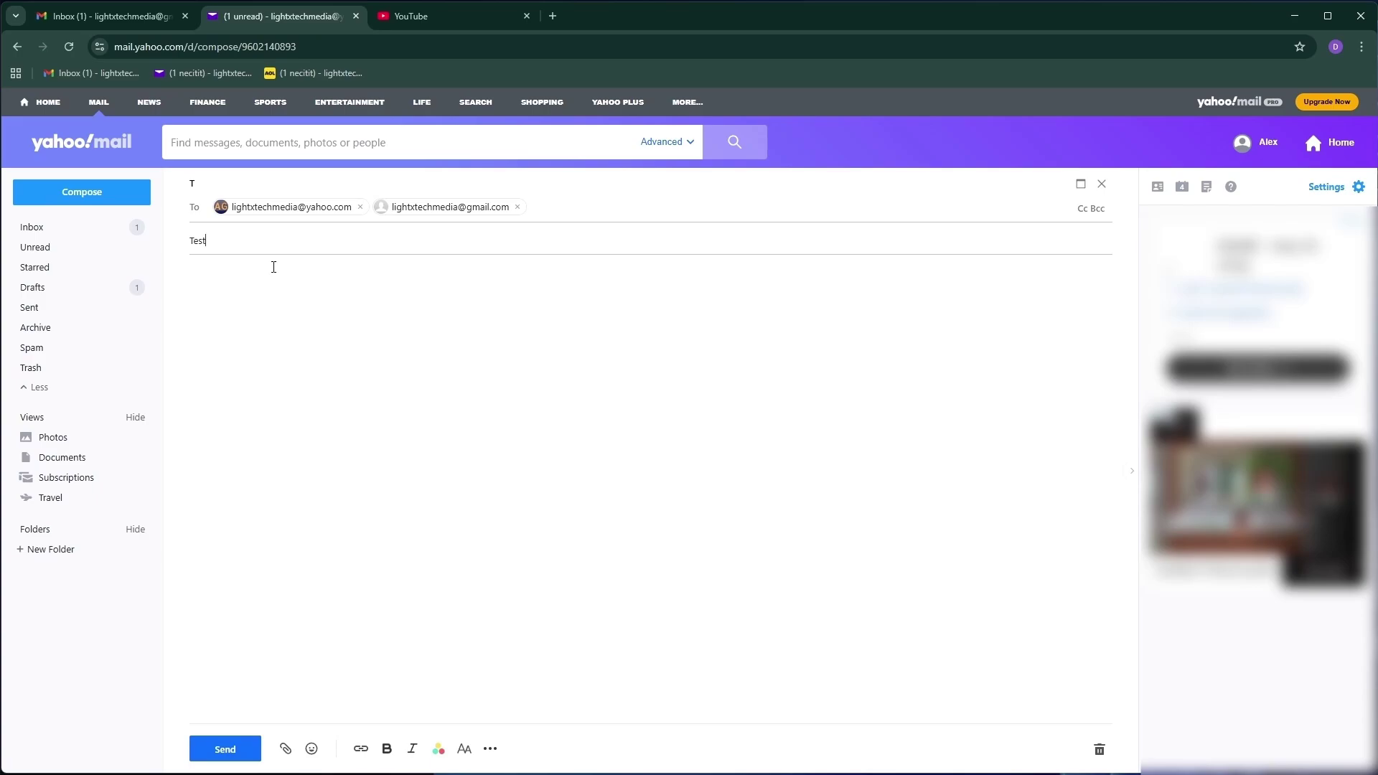
{"action": "type", "text": "t"}
Write the body lines and attach the AOL Mail Dark Theme image from the Desktop
{"action": "left_click", "coordinate": [231, 311]}
{"action": "left_click", "coordinate": [285, 749]}
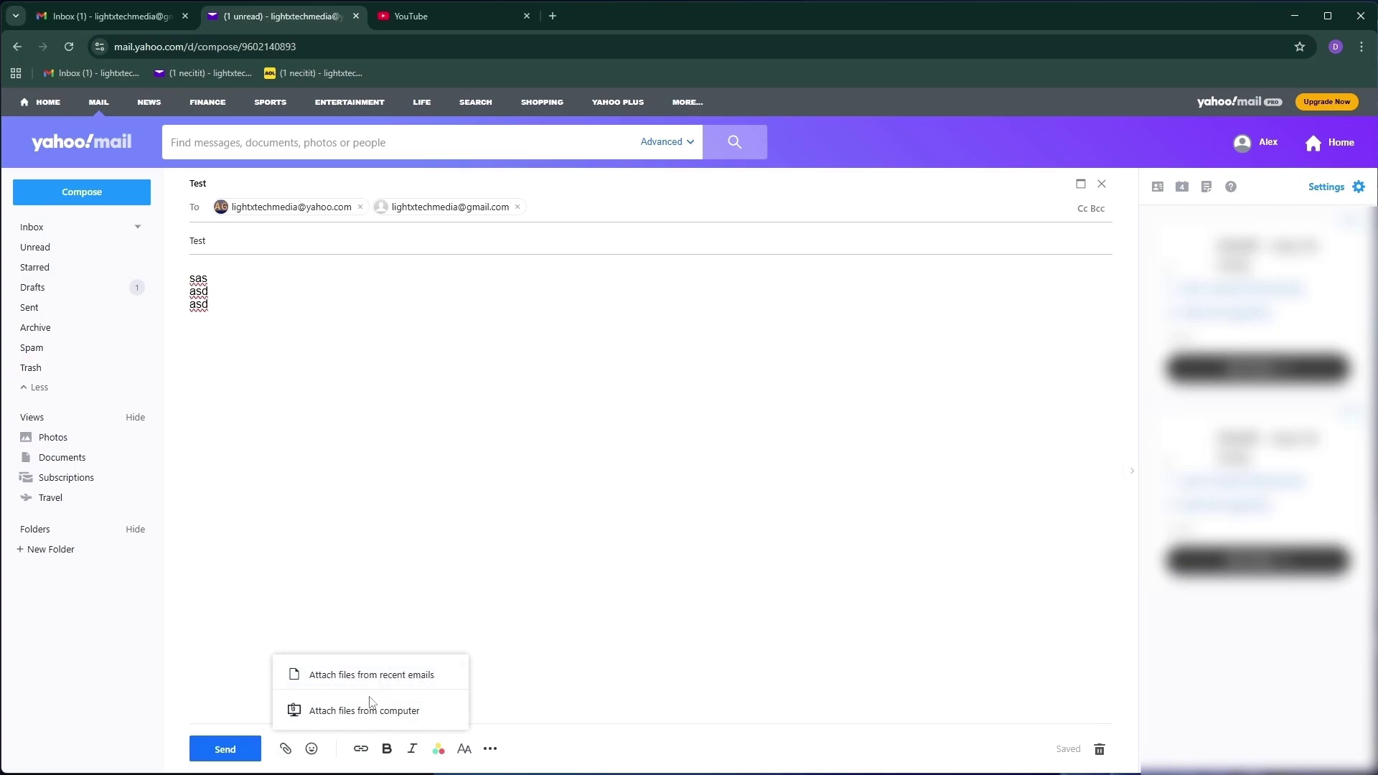
{"action": "left_click", "coordinate": [439, 712]}
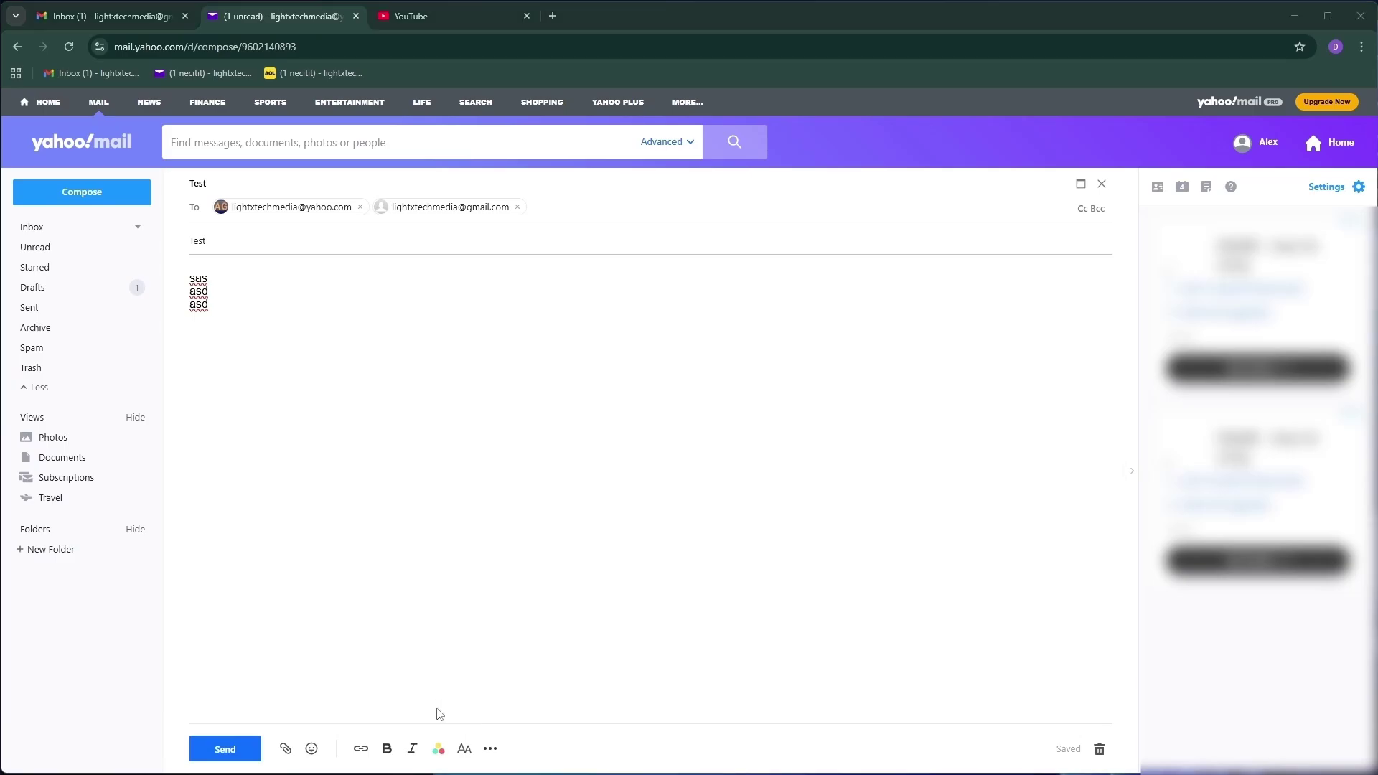
{"action": "left_click", "coordinate": [62, 142]}
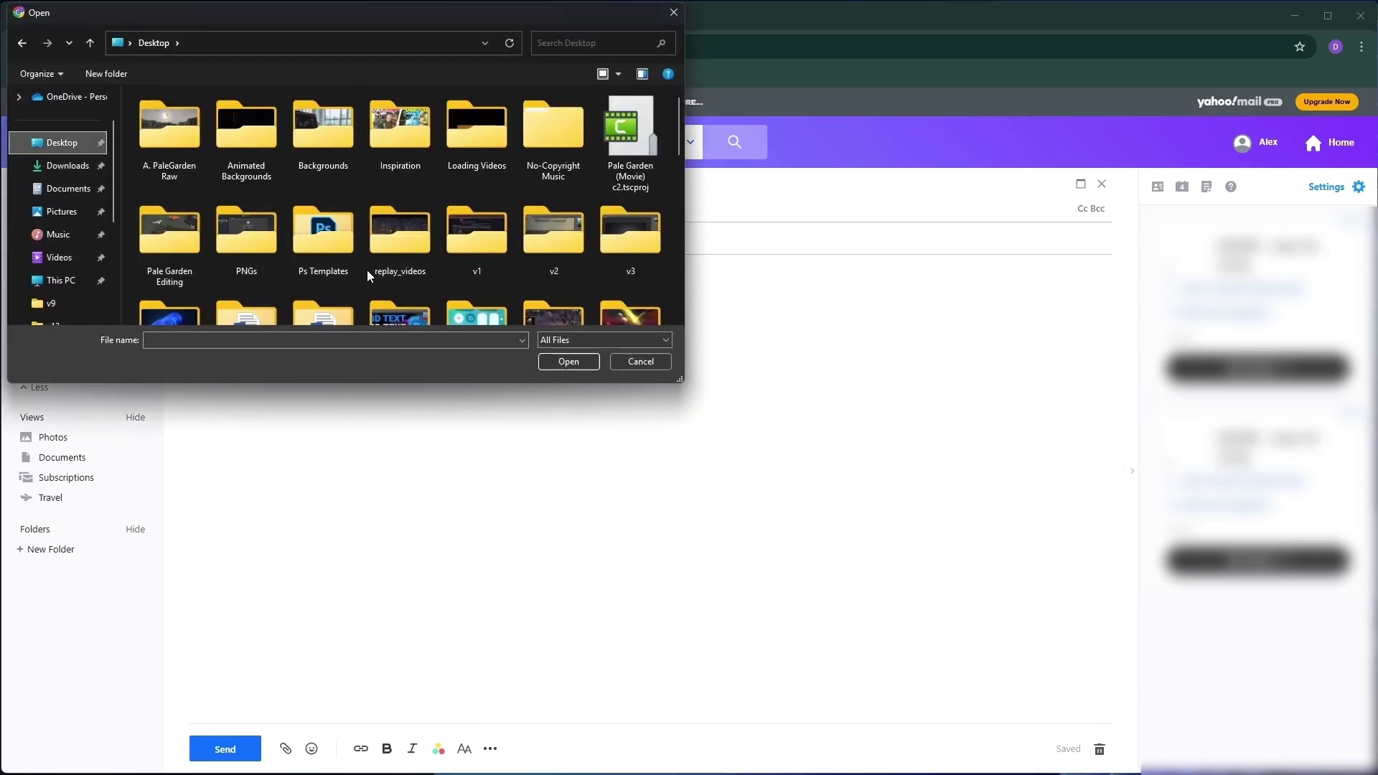
{"action": "scroll", "coordinate": [363, 270], "scroll_direction": "down", "scroll_amount": 5}
{"action": "double_click", "coordinate": [265, 251]}
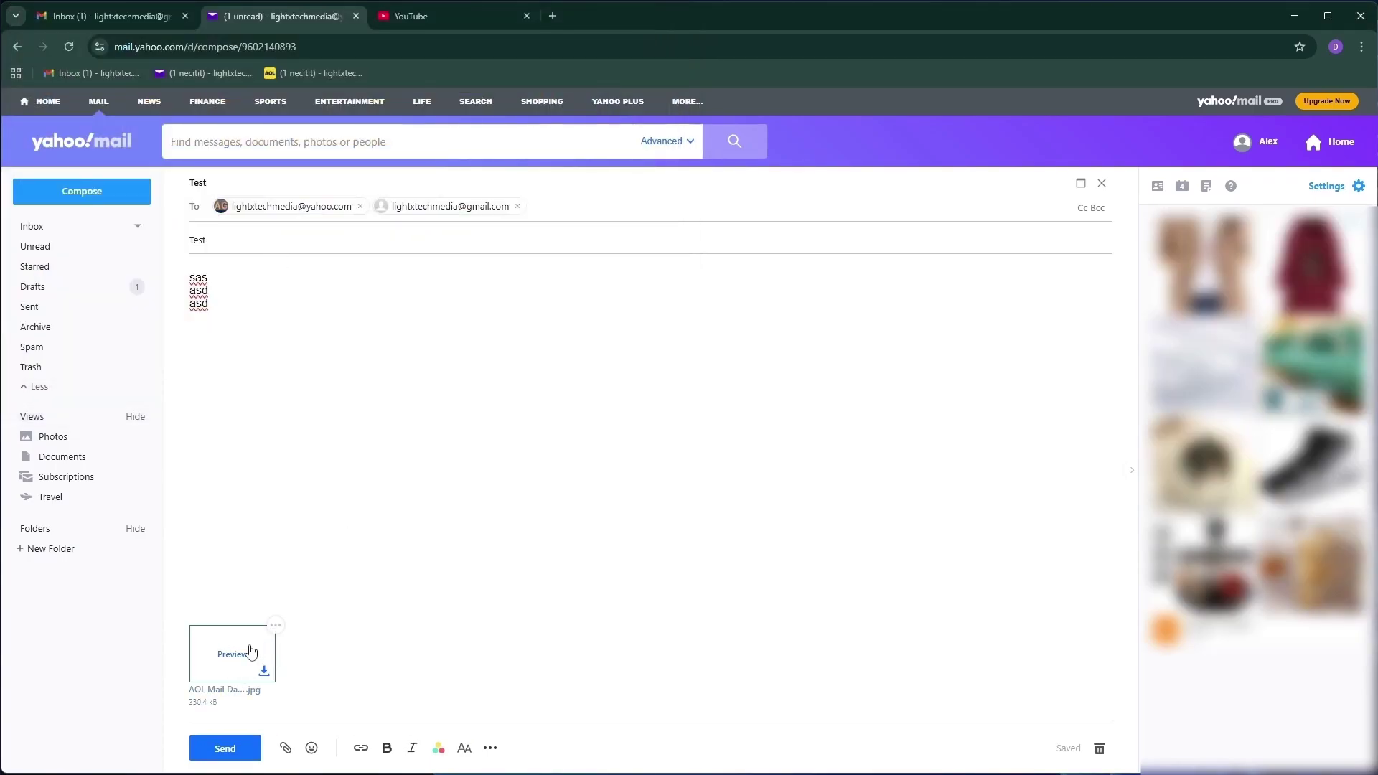
{"action": "left_click", "coordinate": [275, 626]}
Remove the attached image and insert an emoji into the message body
{"action": "left_click", "coordinate": [251, 678]}
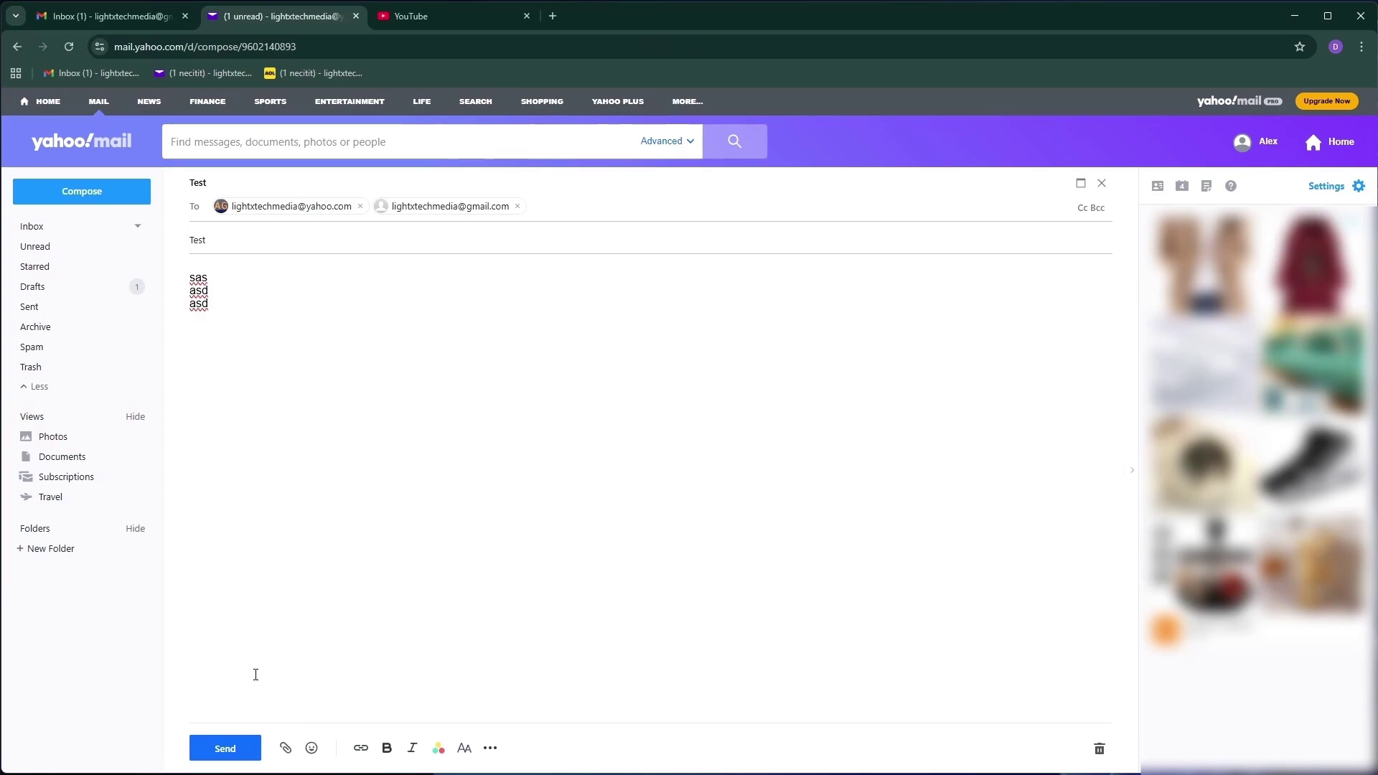
{"action": "left_click", "coordinate": [312, 748]}
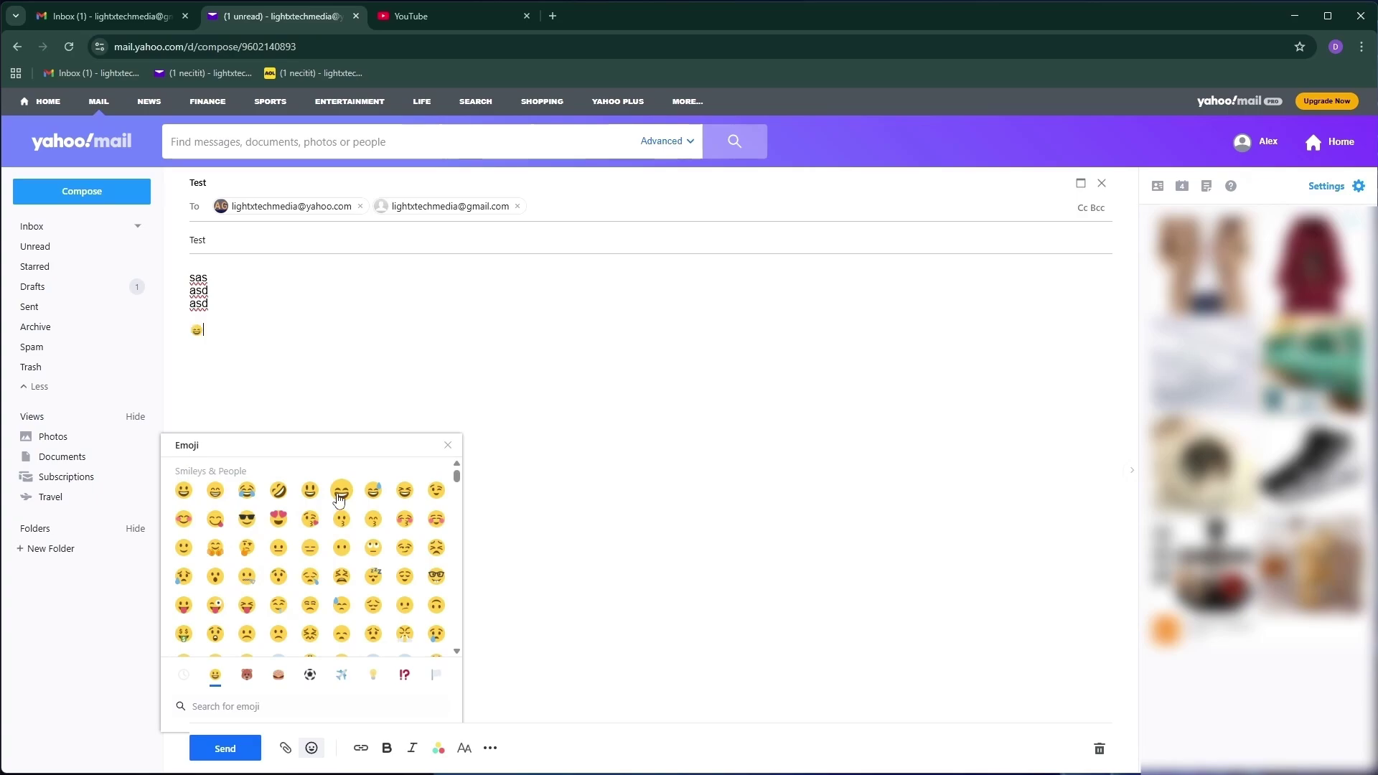
{"action": "left_click", "coordinate": [345, 410]}
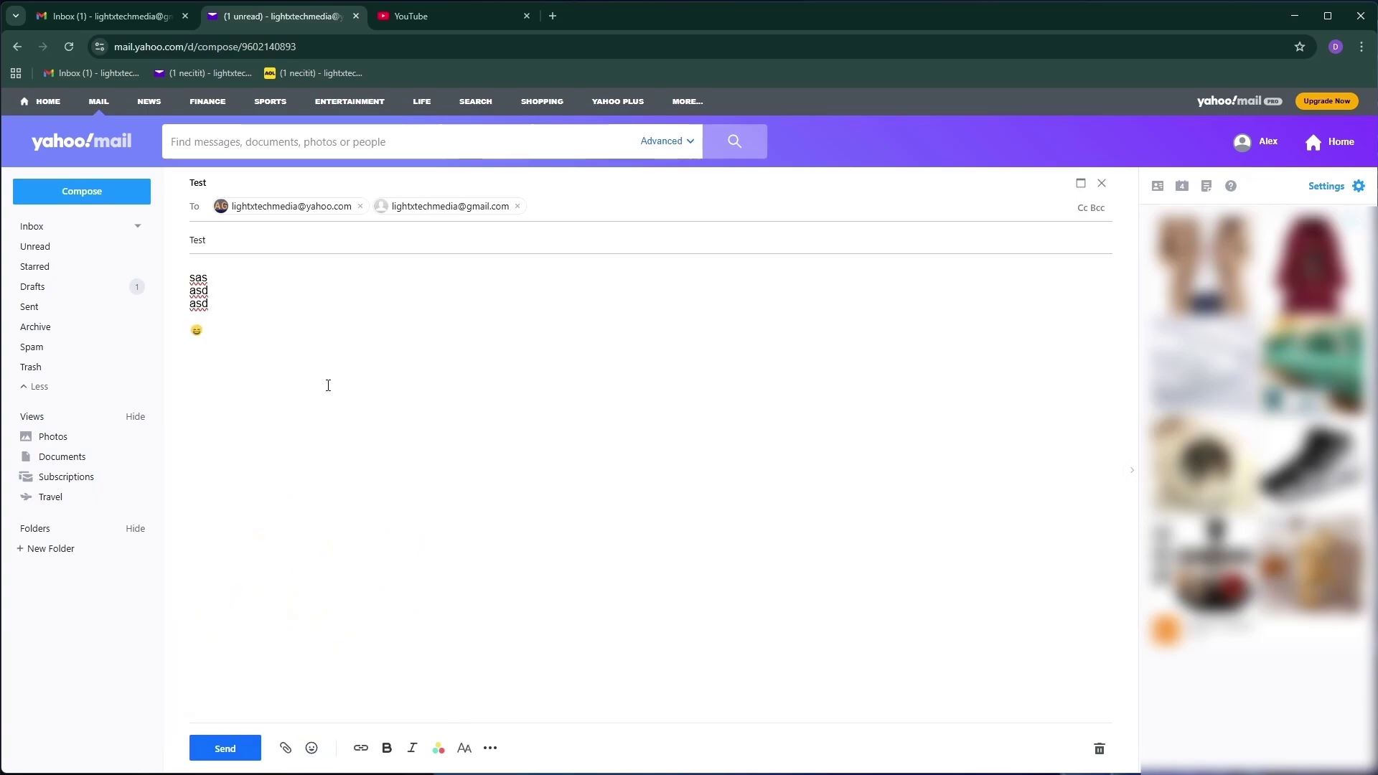
{"action": "key", "text": "Return"}
{"action": "key", "text": "Return"}
{"action": "key", "text": "Return"}
{"action": "key", "text": "Return"}
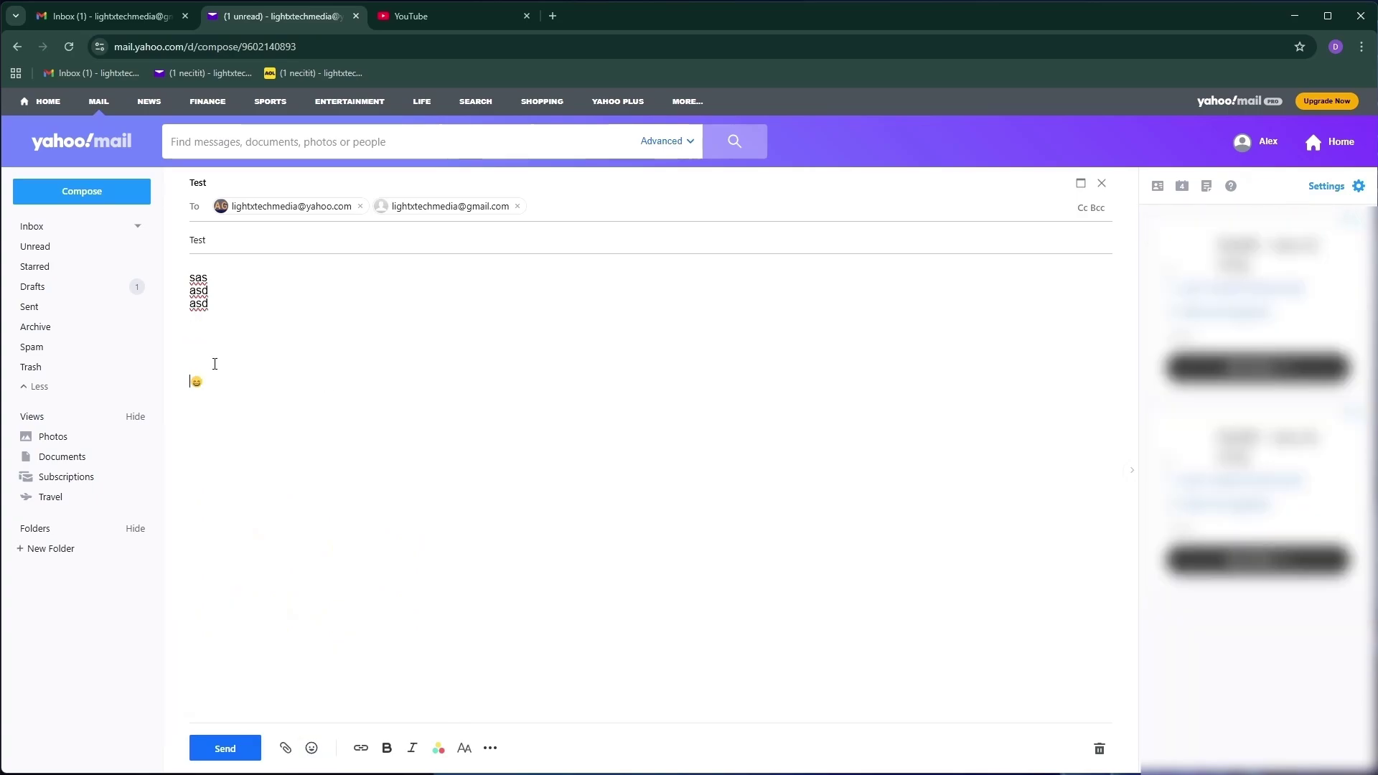
{"action": "left_click", "coordinate": [403, 13]}
{"action": "left_click_drag", "start_coordinate": [280, 46], "coordinate": [19, 75]}
{"action": "key", "text": "ctrl+c"}
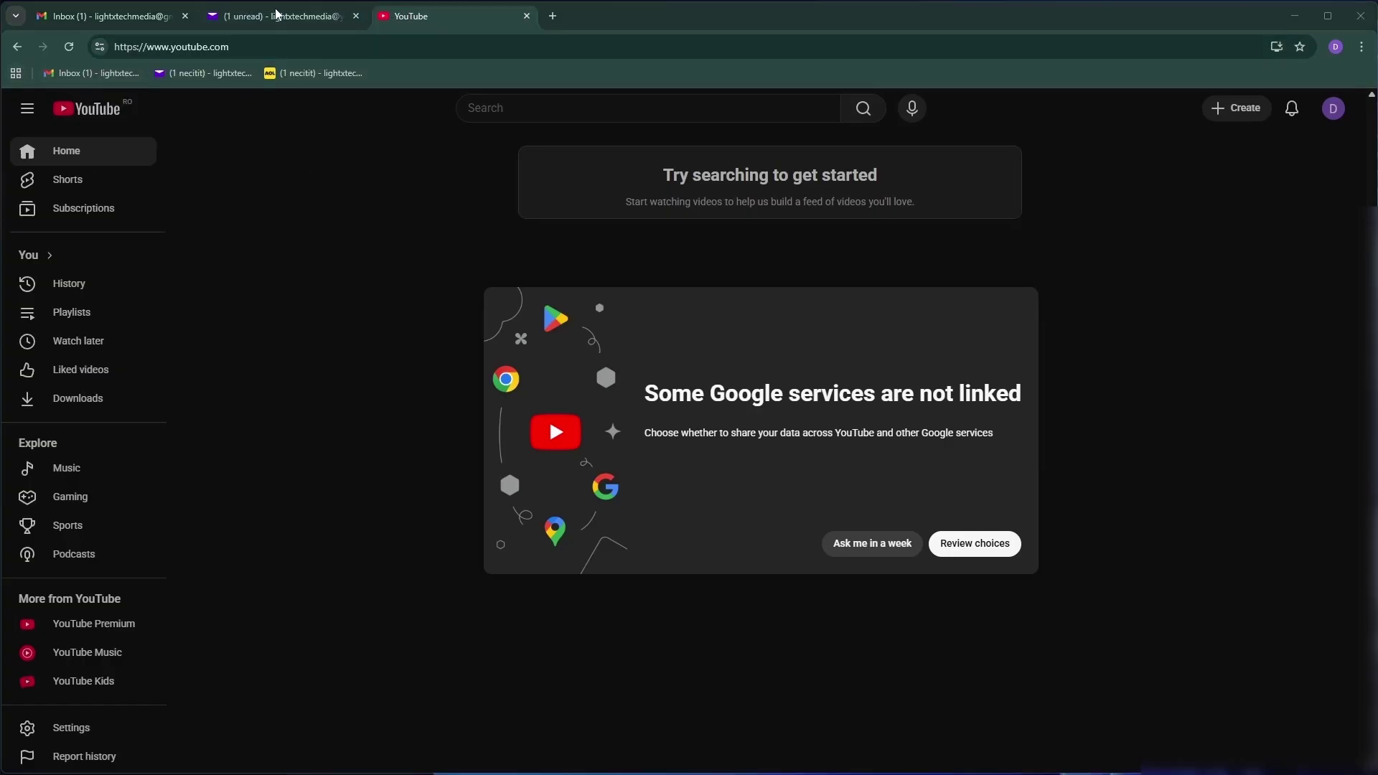
{"action": "left_click", "coordinate": [276, 12]}
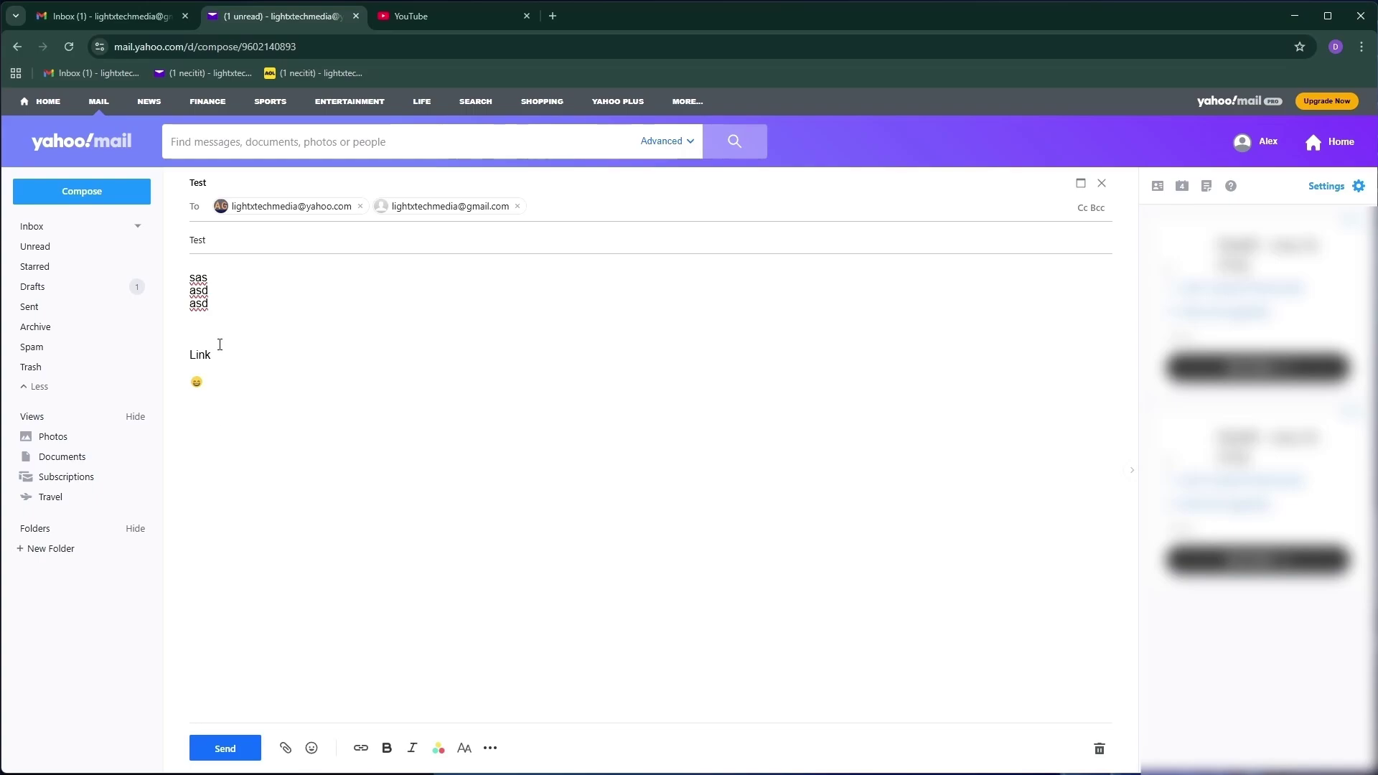
{"action": "left_click_drag", "start_coordinate": [214, 353], "coordinate": [191, 356]}
{"action": "left_click", "coordinate": [369, 752]}
{"action": "double_click", "coordinate": [218, 396]}
{"action": "left_click", "coordinate": [231, 430]}
{"action": "key", "text": "ctrl+v"}
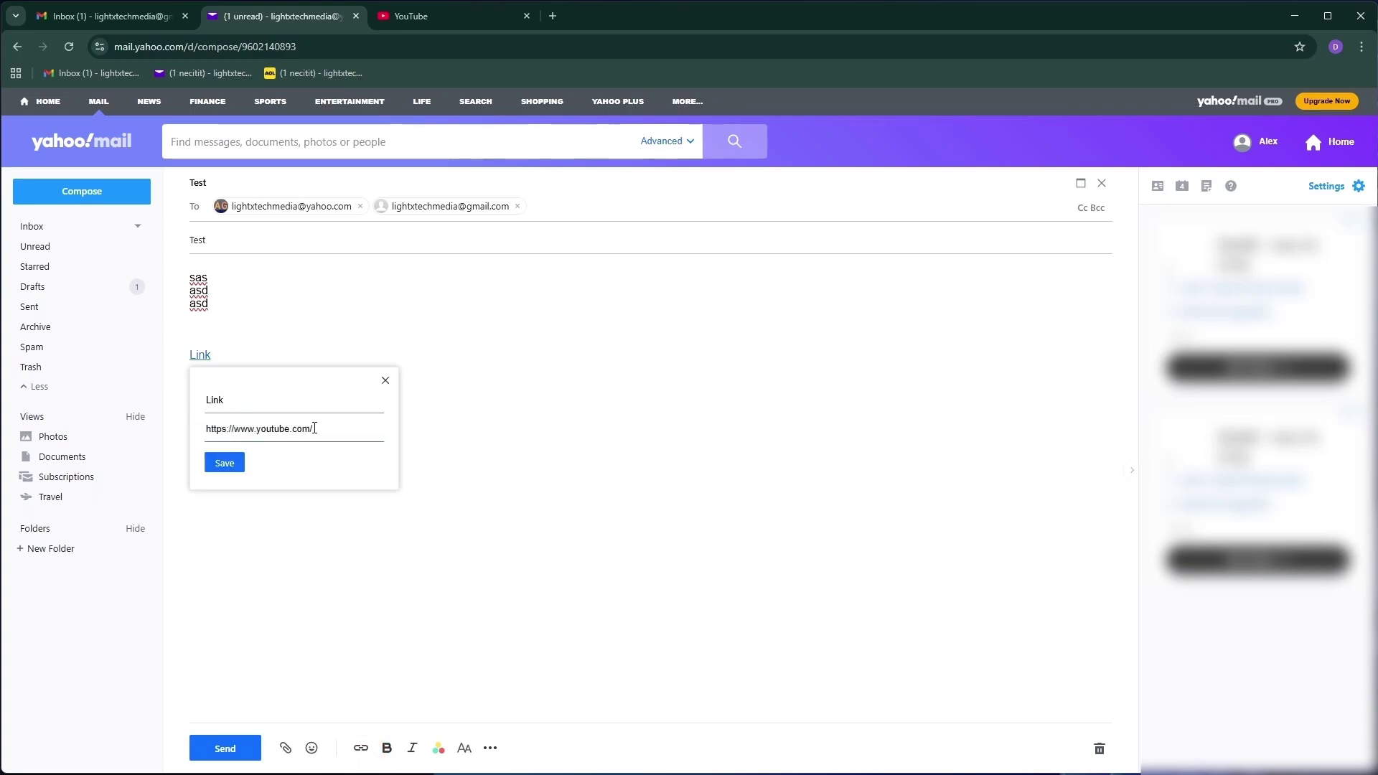
{"action": "left_click_drag", "start_coordinate": [311, 436], "coordinate": [185, 440]}
{"action": "left_click", "coordinate": [224, 464]}
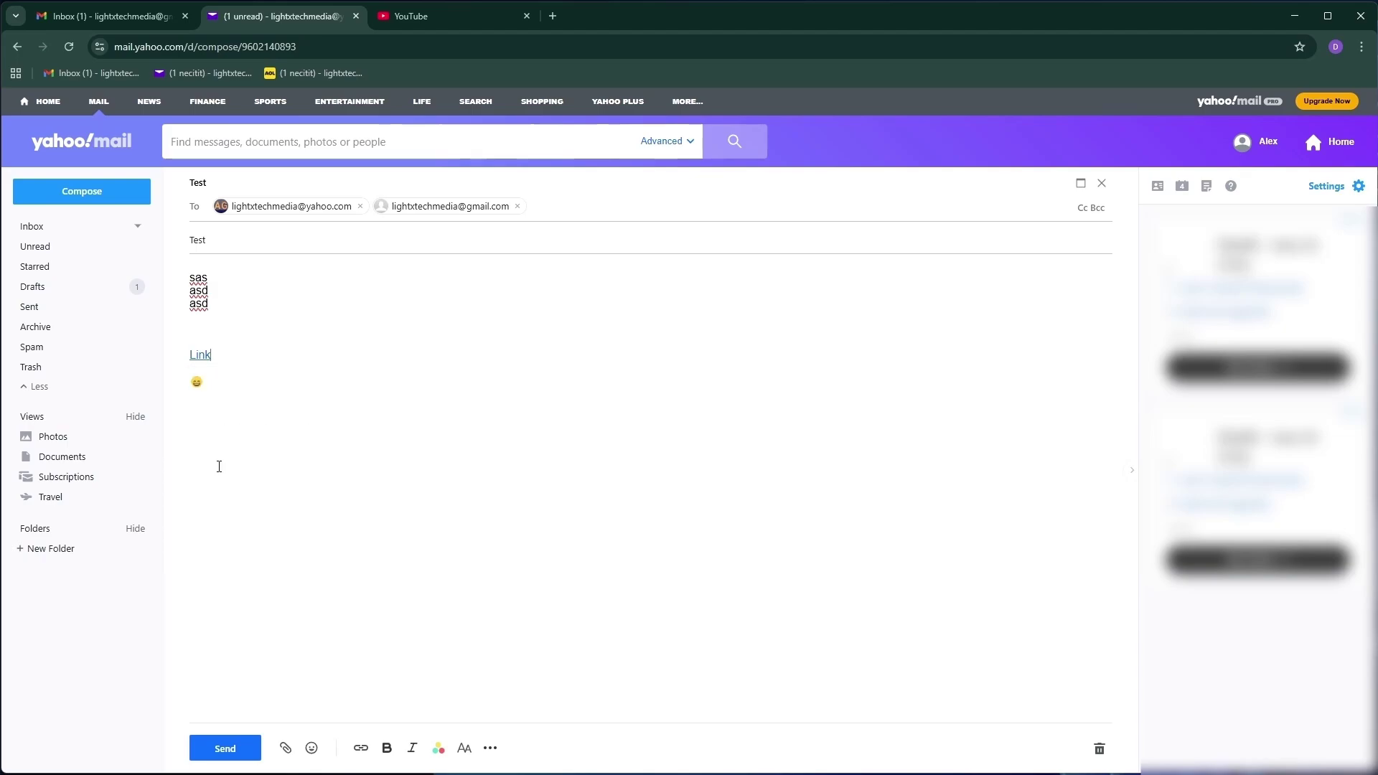
Confirm the 'Link' hyperlink opens YouTube and return to the draft
{"action": "left_click", "coordinate": [203, 355]}
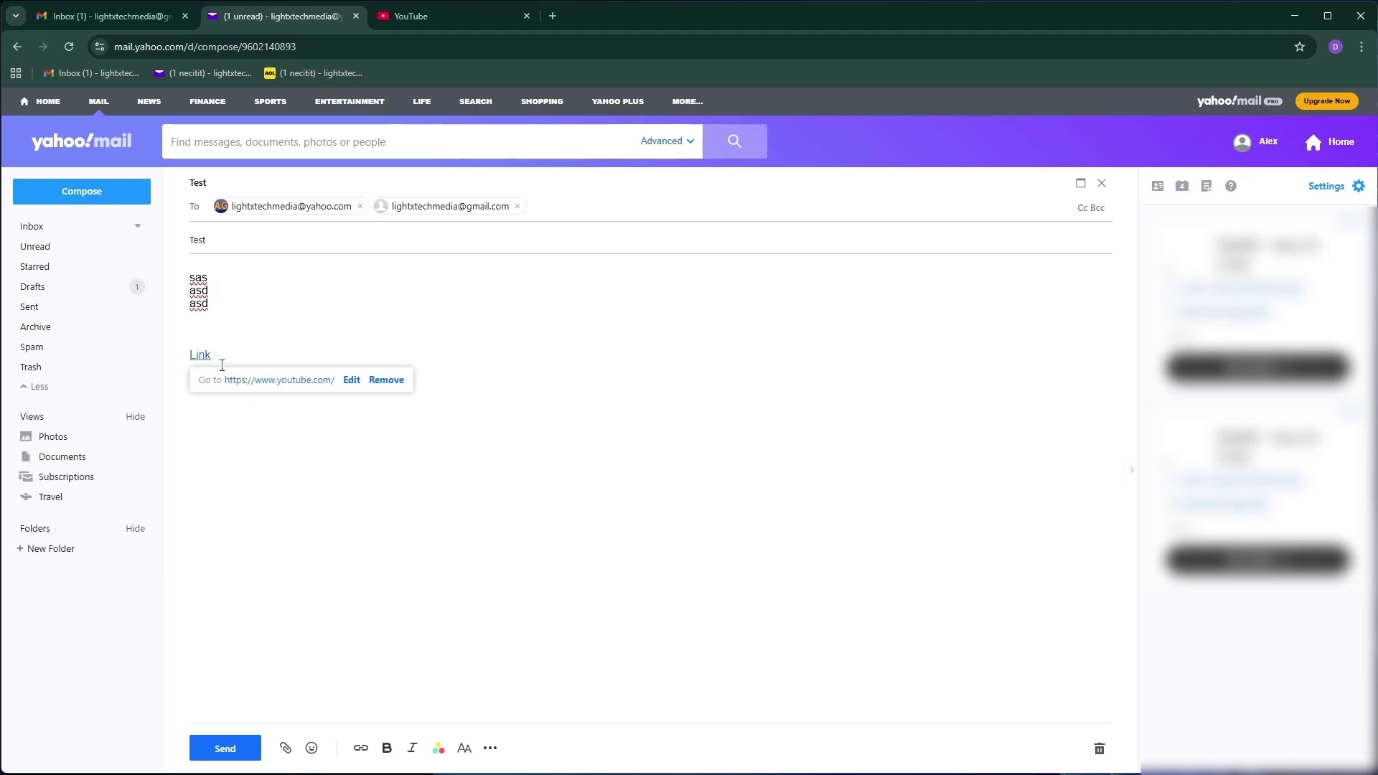
{"action": "left_click", "coordinate": [276, 381]}
{"action": "left_click", "coordinate": [326, 6]}
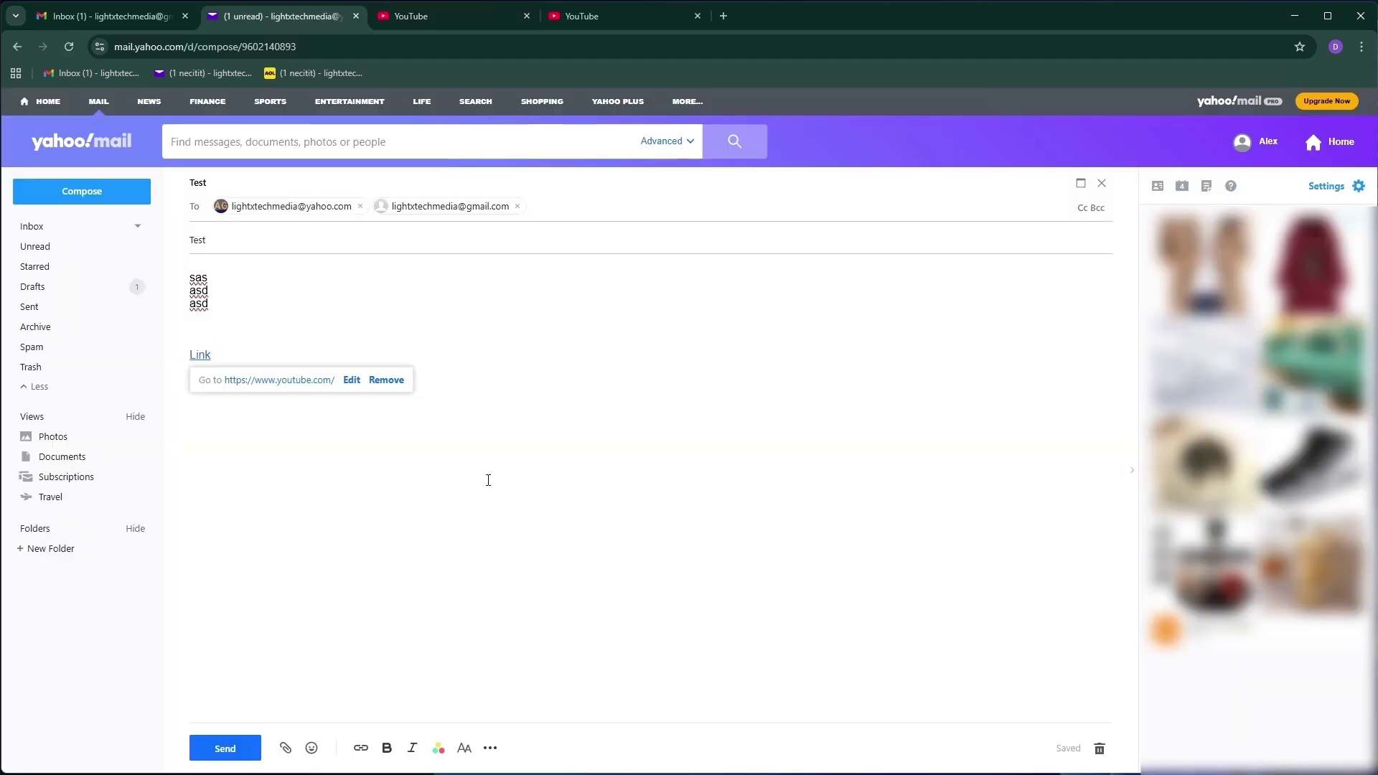
Make the first line 'sas' bold and italic
{"action": "left_click", "coordinate": [472, 503]}
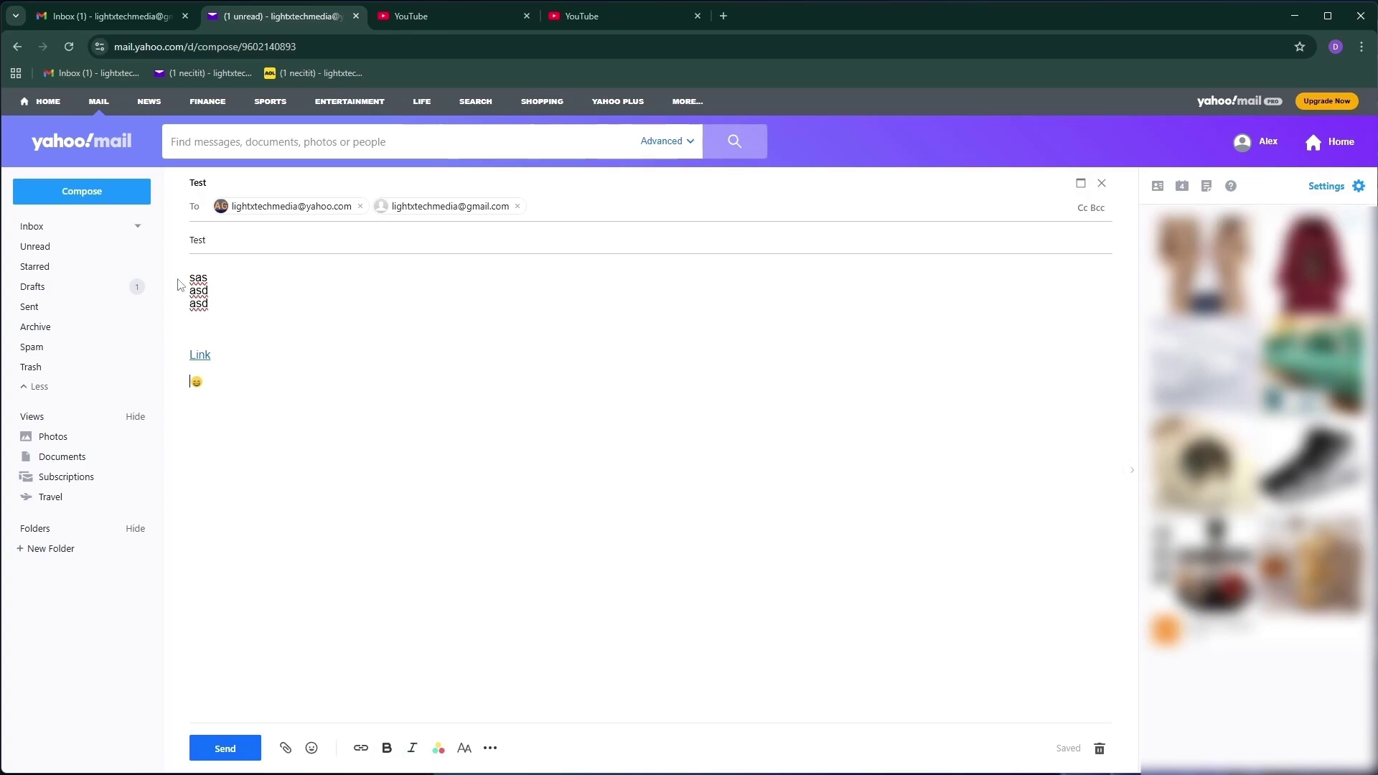
{"action": "left_click", "coordinate": [386, 748]}
{"action": "left_click", "coordinate": [414, 749]}
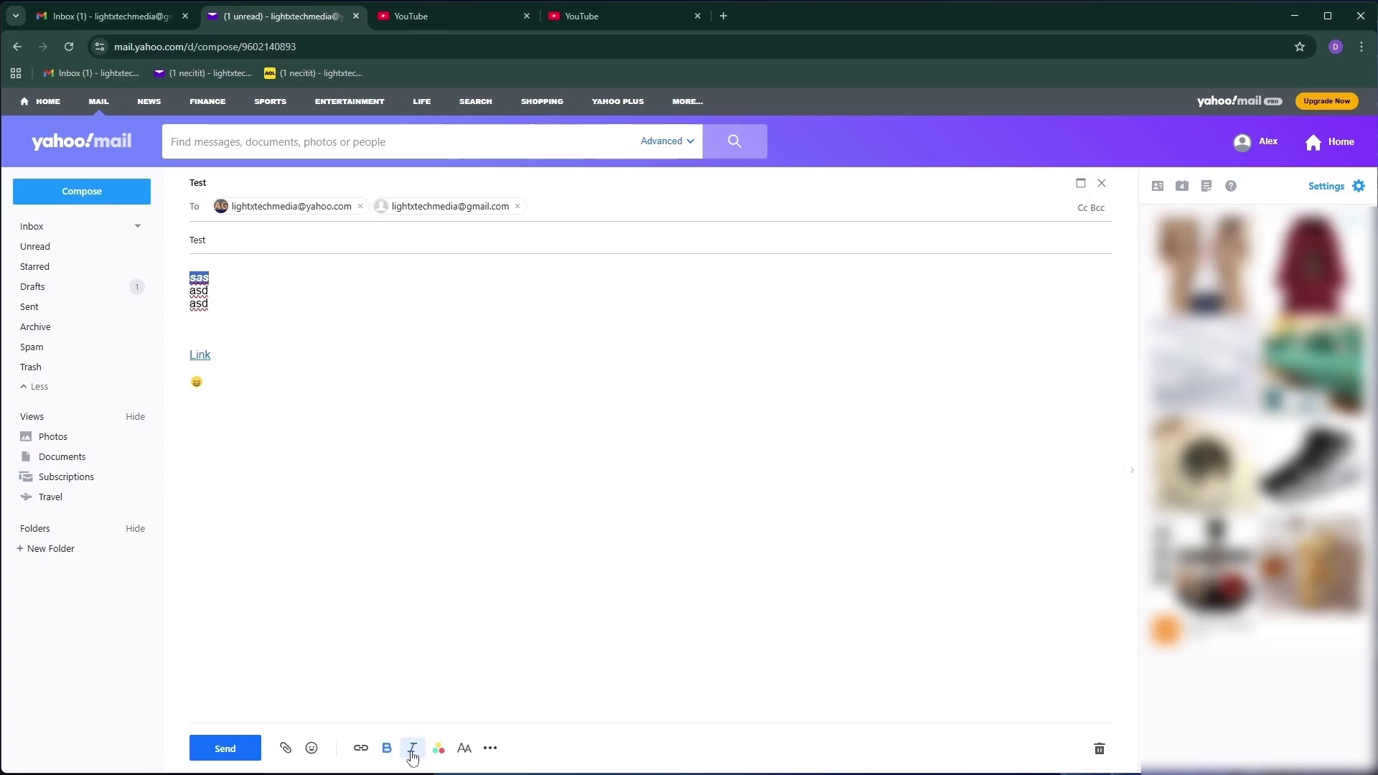
Color the second-line 'asd' light green
{"action": "left_click_drag", "start_coordinate": [214, 291], "coordinate": [188, 298]}
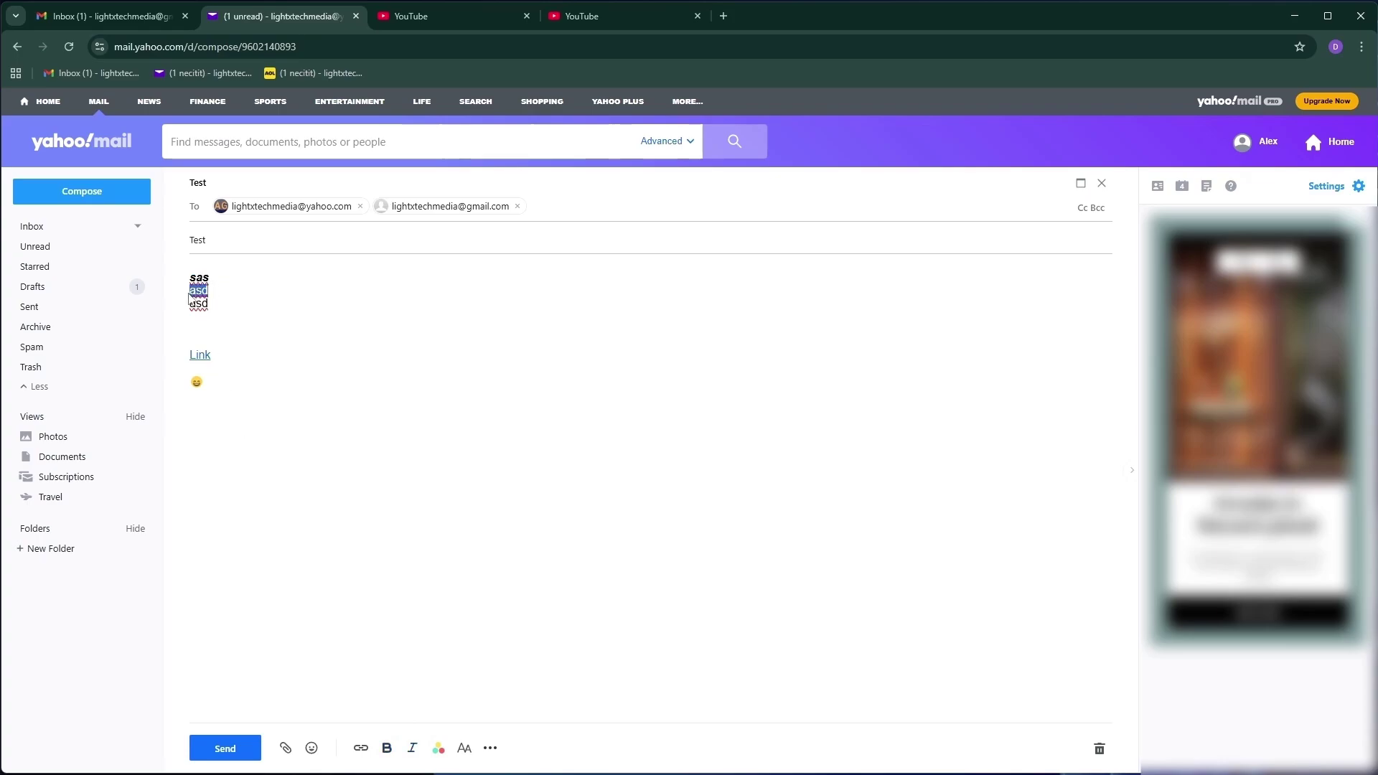
{"action": "left_click", "coordinate": [438, 750]}
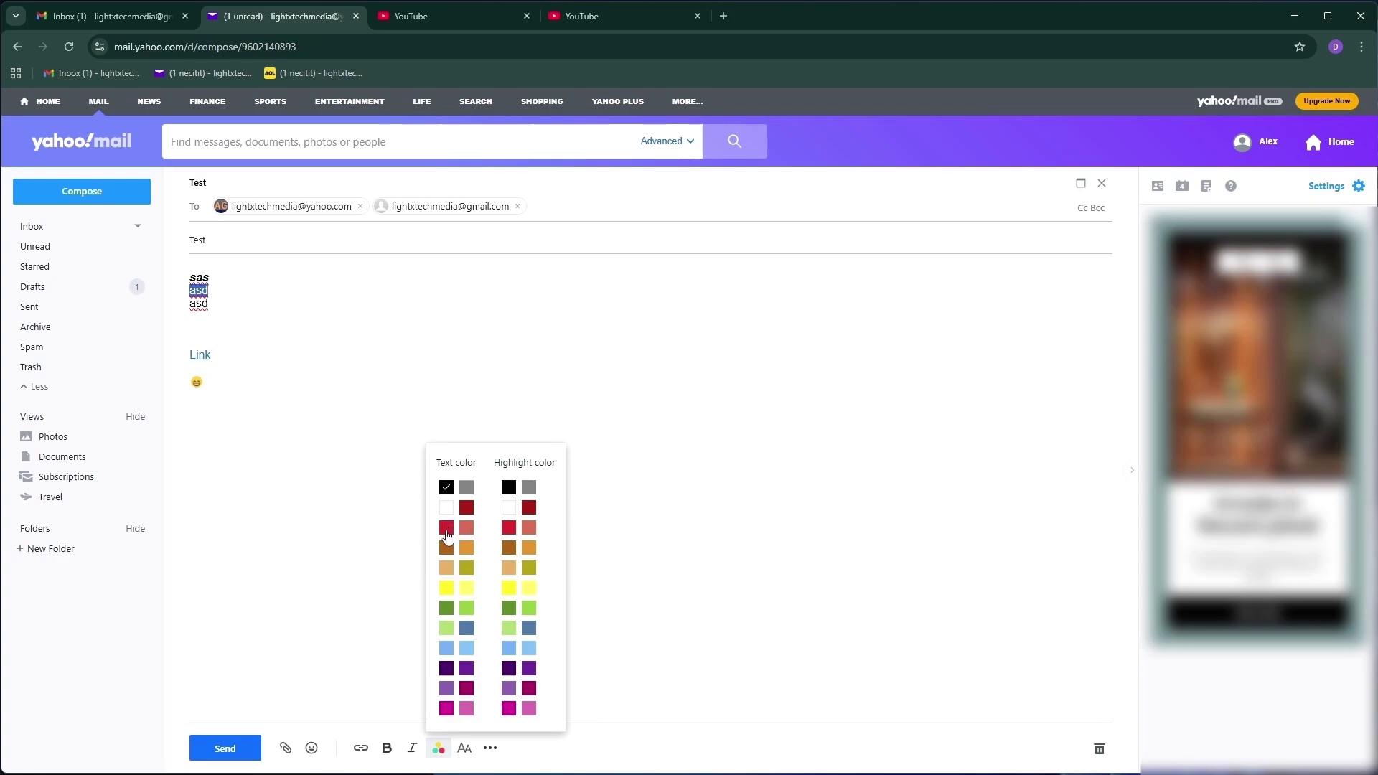
{"action": "left_click", "coordinate": [467, 632]}
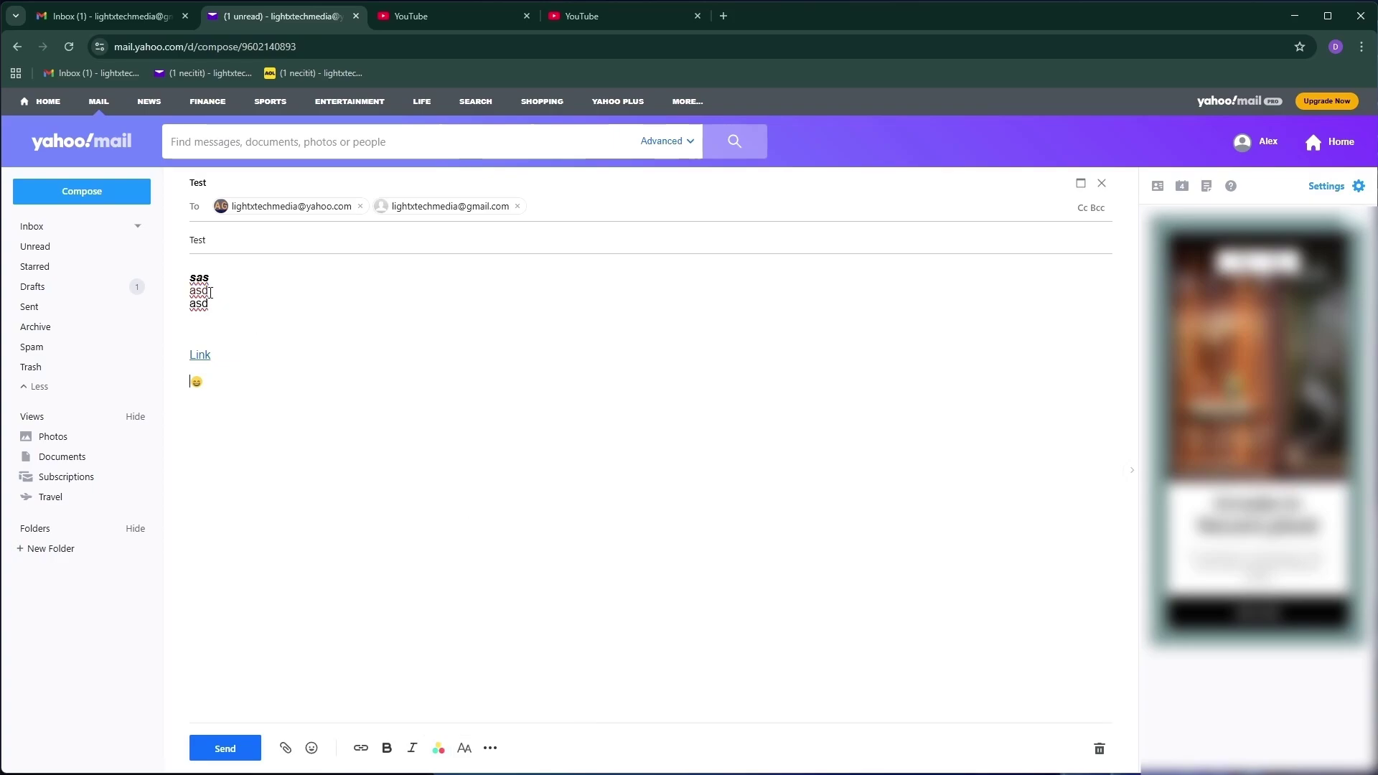
{"action": "left_click", "coordinate": [435, 749]}
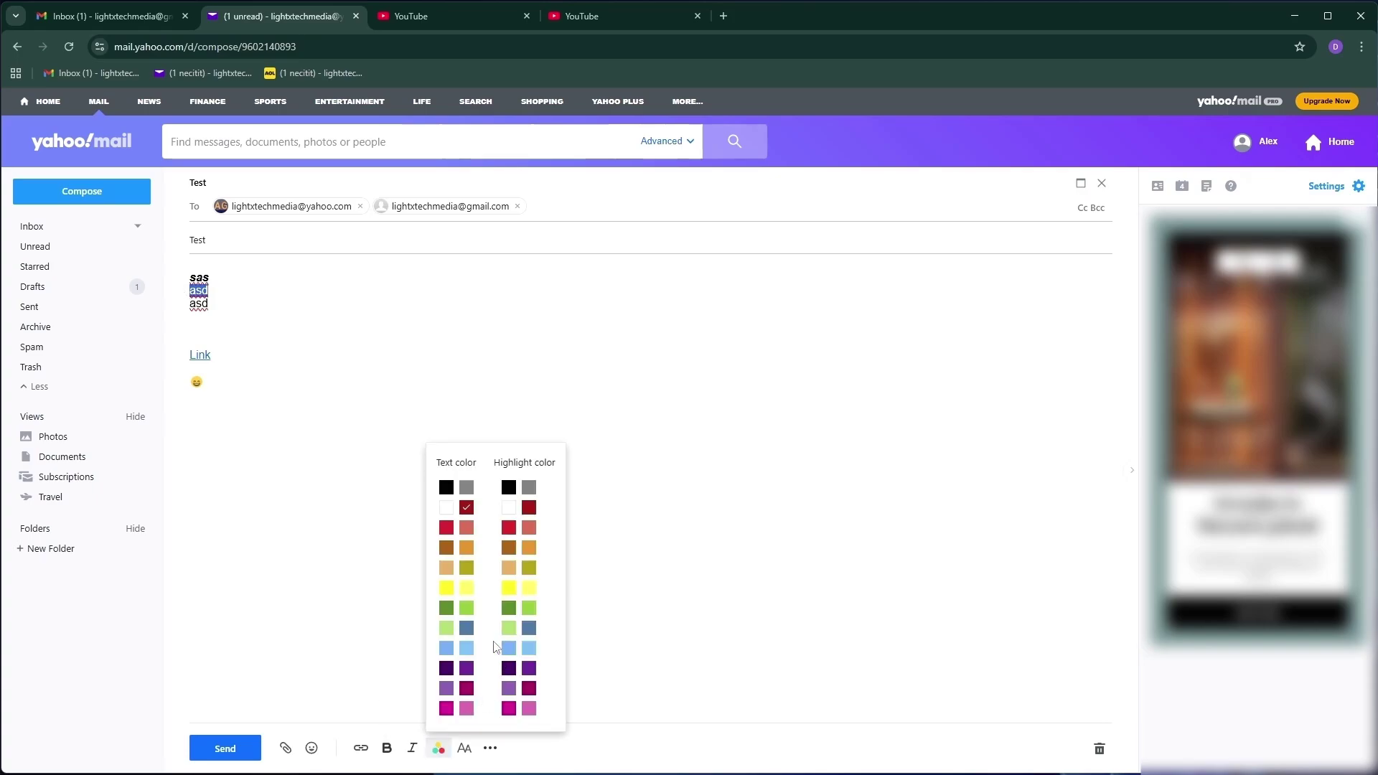
{"action": "left_click", "coordinate": [368, 652]}
{"action": "double_click", "coordinate": [199, 291]}
{"action": "left_click", "coordinate": [439, 749]}
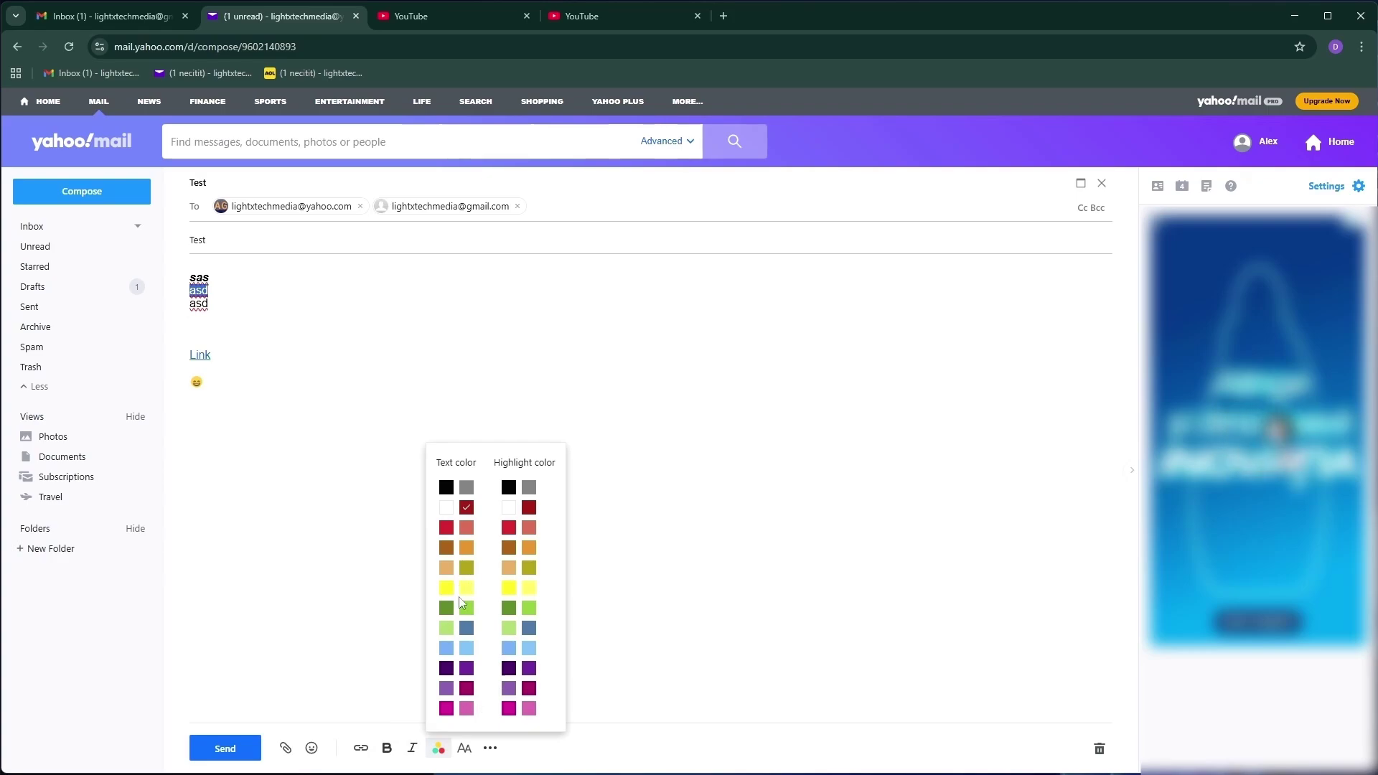
{"action": "left_click", "coordinate": [466, 607]}
{"action": "left_click", "coordinate": [314, 578]}
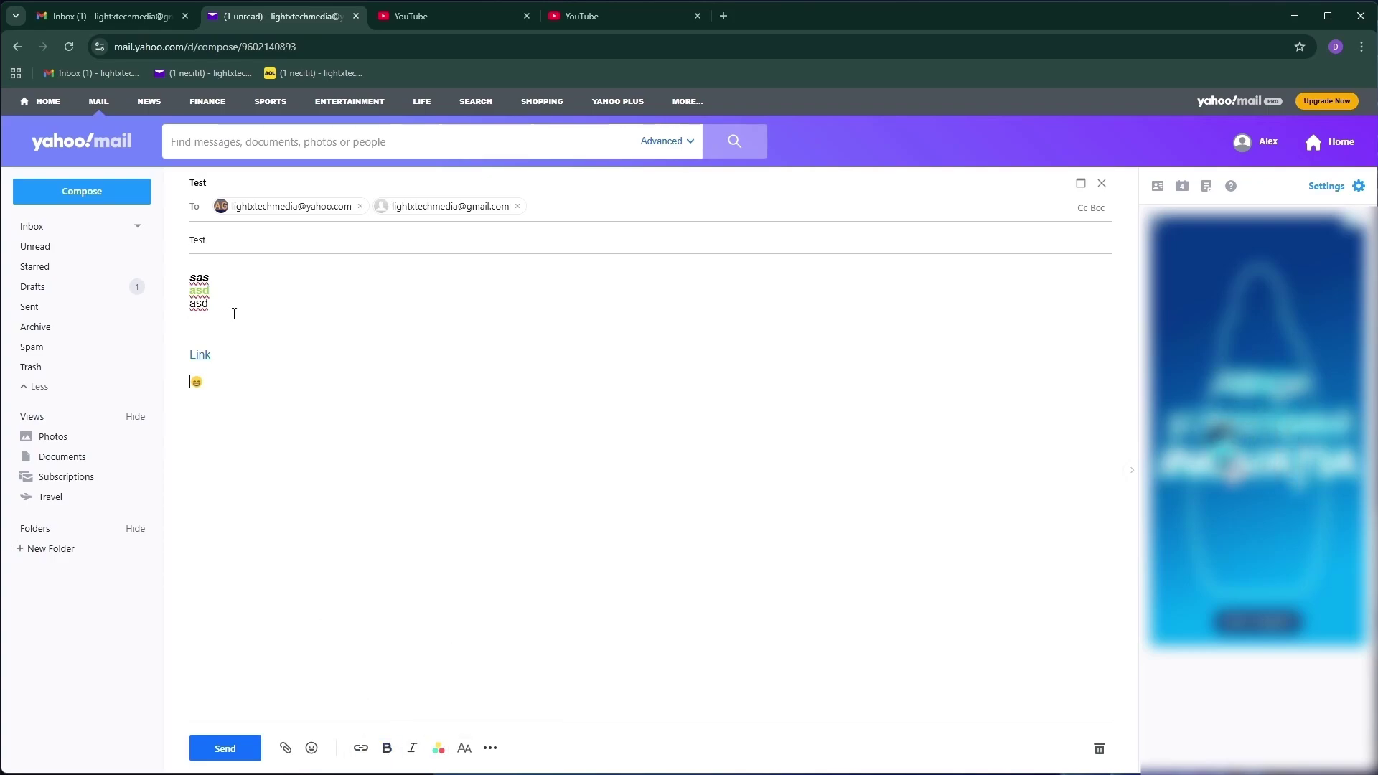
Give the second-line 'asd' an orange highlight
{"action": "double_click", "coordinate": [200, 291]}
{"action": "left_click", "coordinate": [439, 749]}
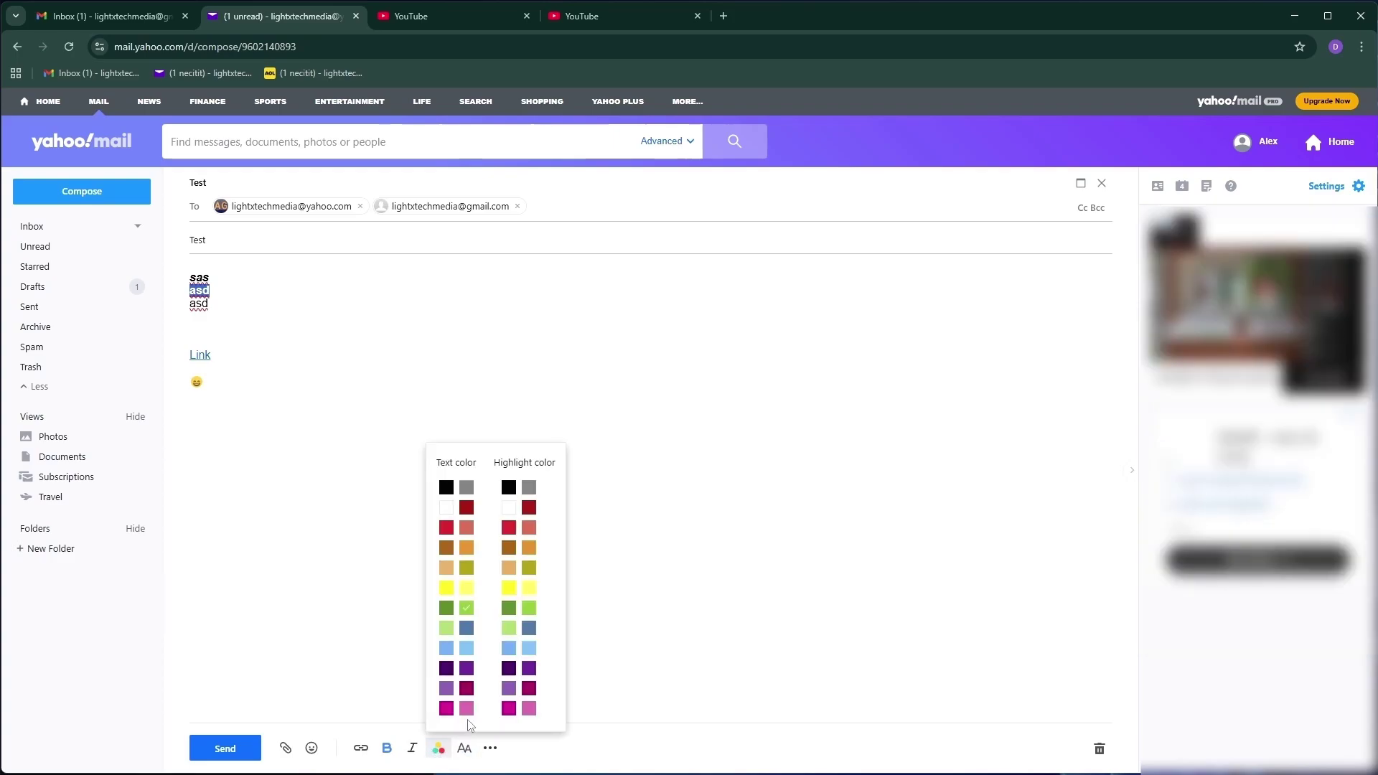
{"action": "left_click", "coordinate": [529, 548]}
{"action": "left_click", "coordinate": [360, 468]}
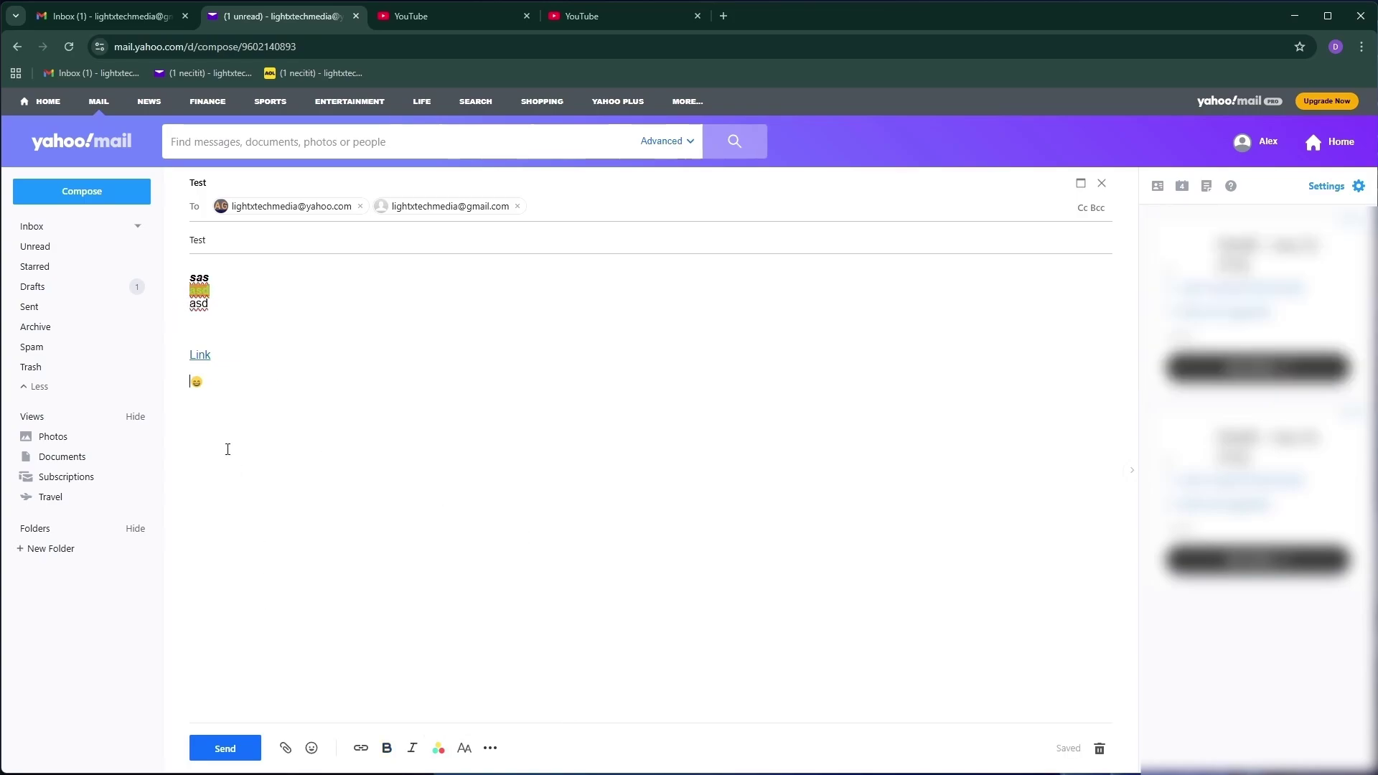
{"action": "left_click_drag", "start_coordinate": [212, 280], "coordinate": [217, 269]}
Set 'sas' to X-Large and the second-line 'asd' to Large text size
{"action": "left_click", "coordinate": [464, 750]}
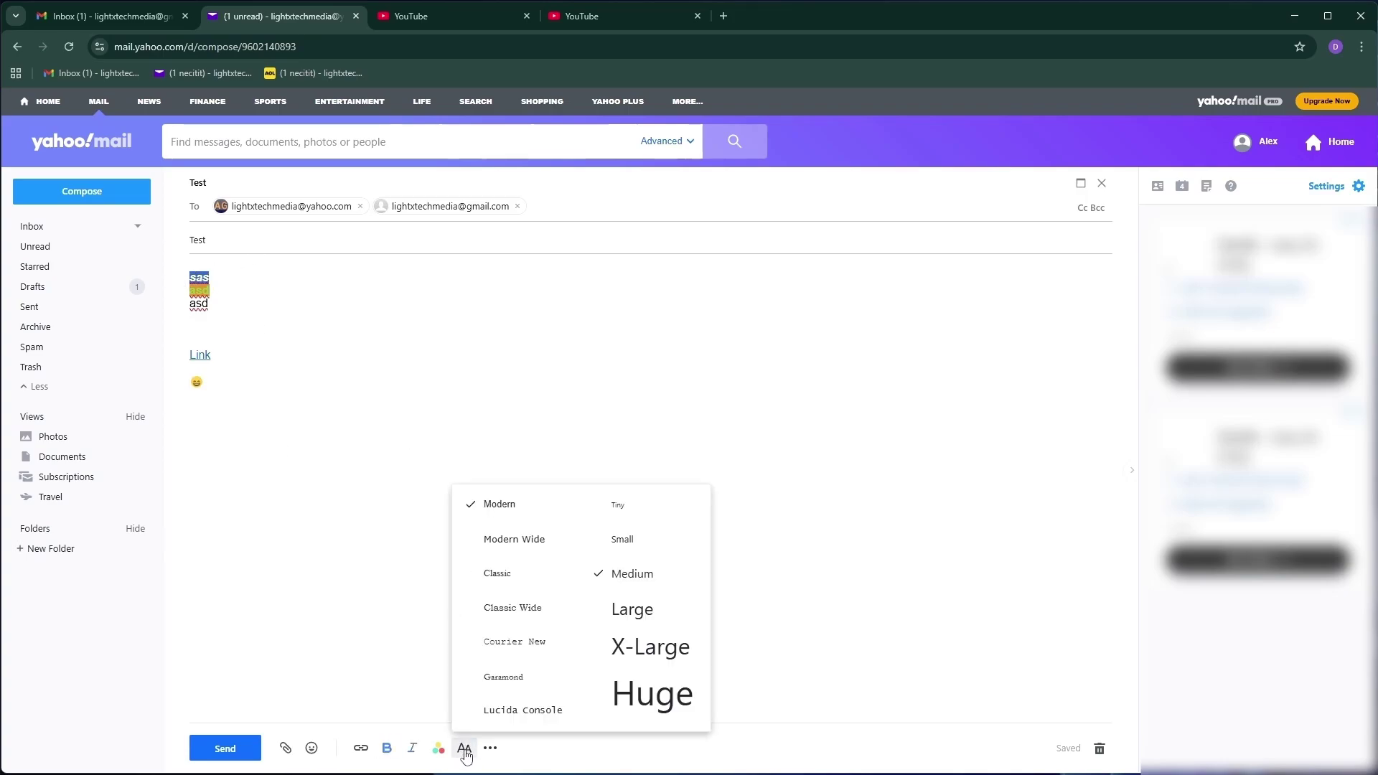
{"action": "left_click", "coordinate": [641, 650]}
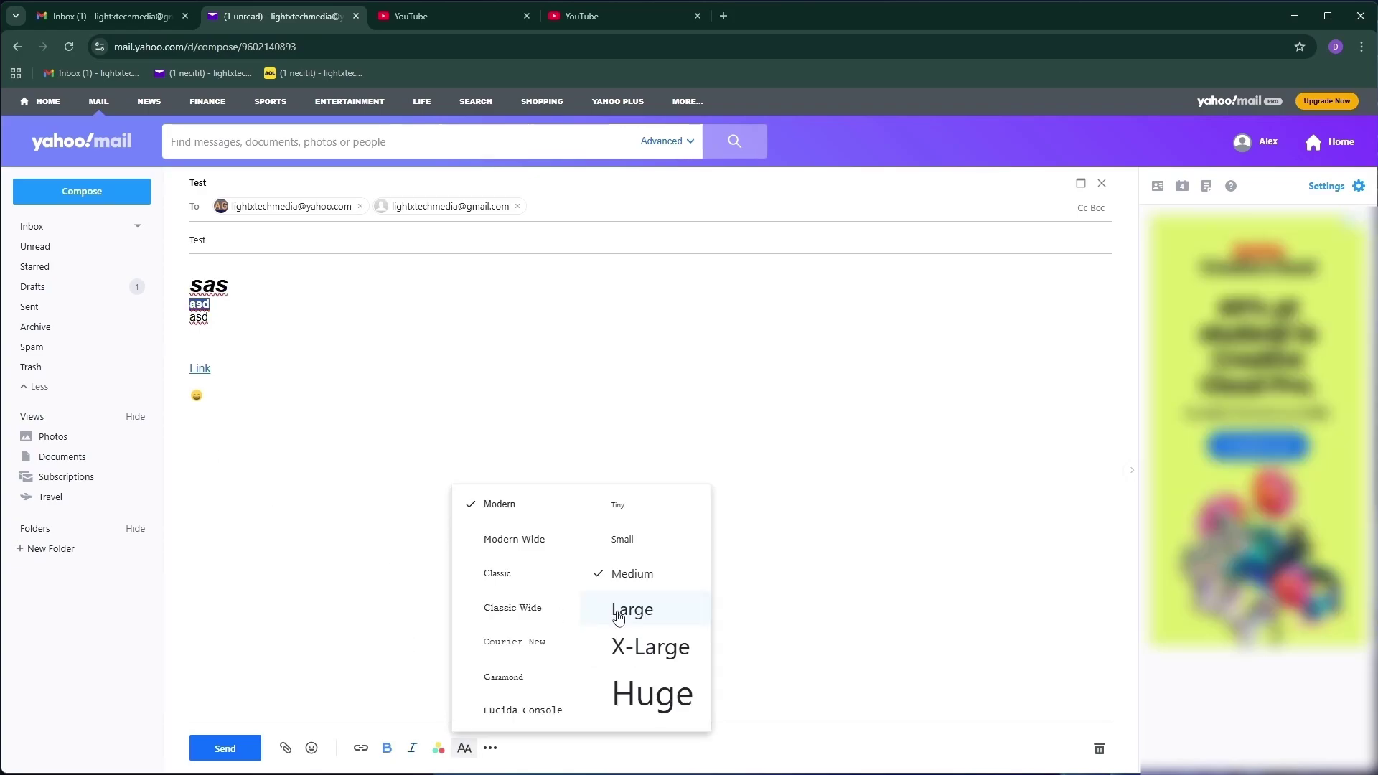
{"action": "left_click", "coordinate": [619, 611]}
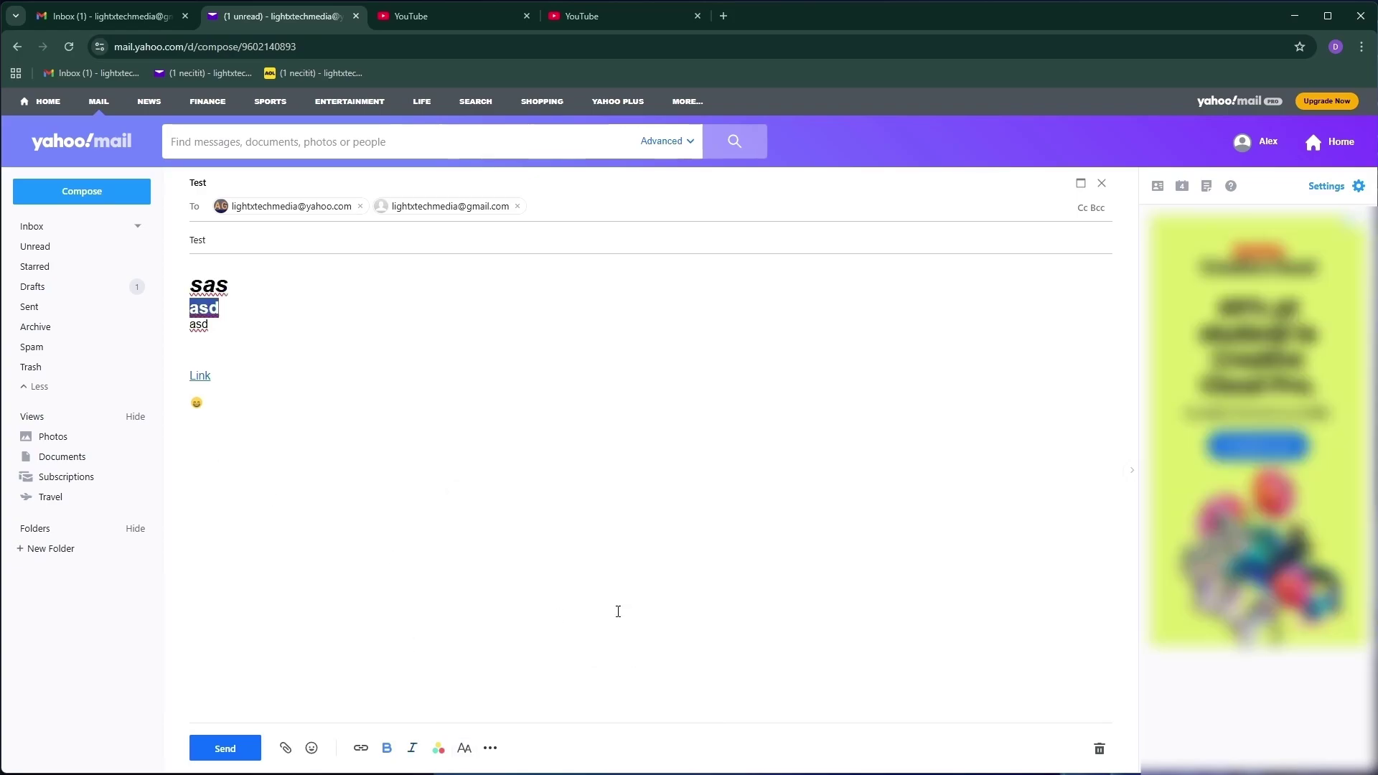
{"action": "left_click", "coordinate": [561, 685]}
Right-align the 'sas' line
{"action": "left_click_drag", "start_coordinate": [240, 288], "coordinate": [185, 293]}
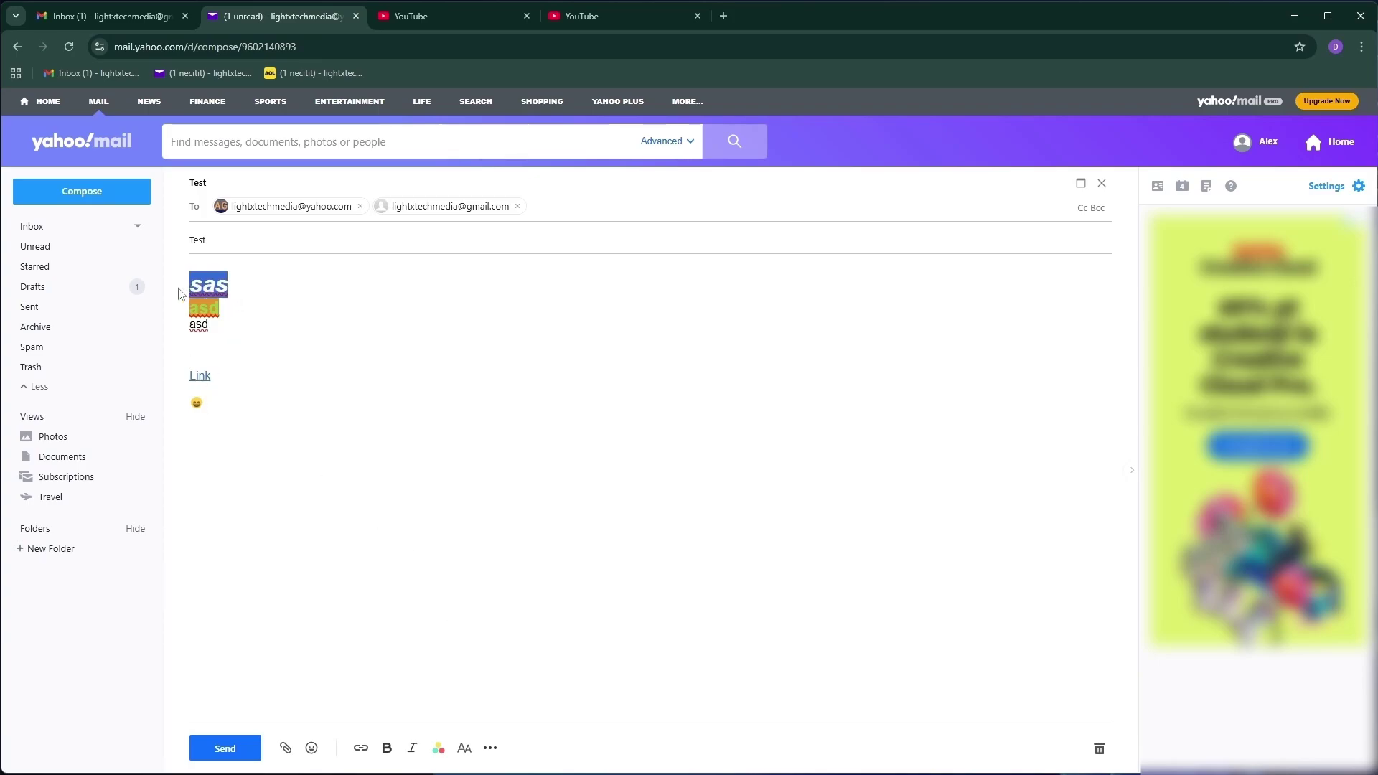
{"action": "left_click", "coordinate": [488, 751]}
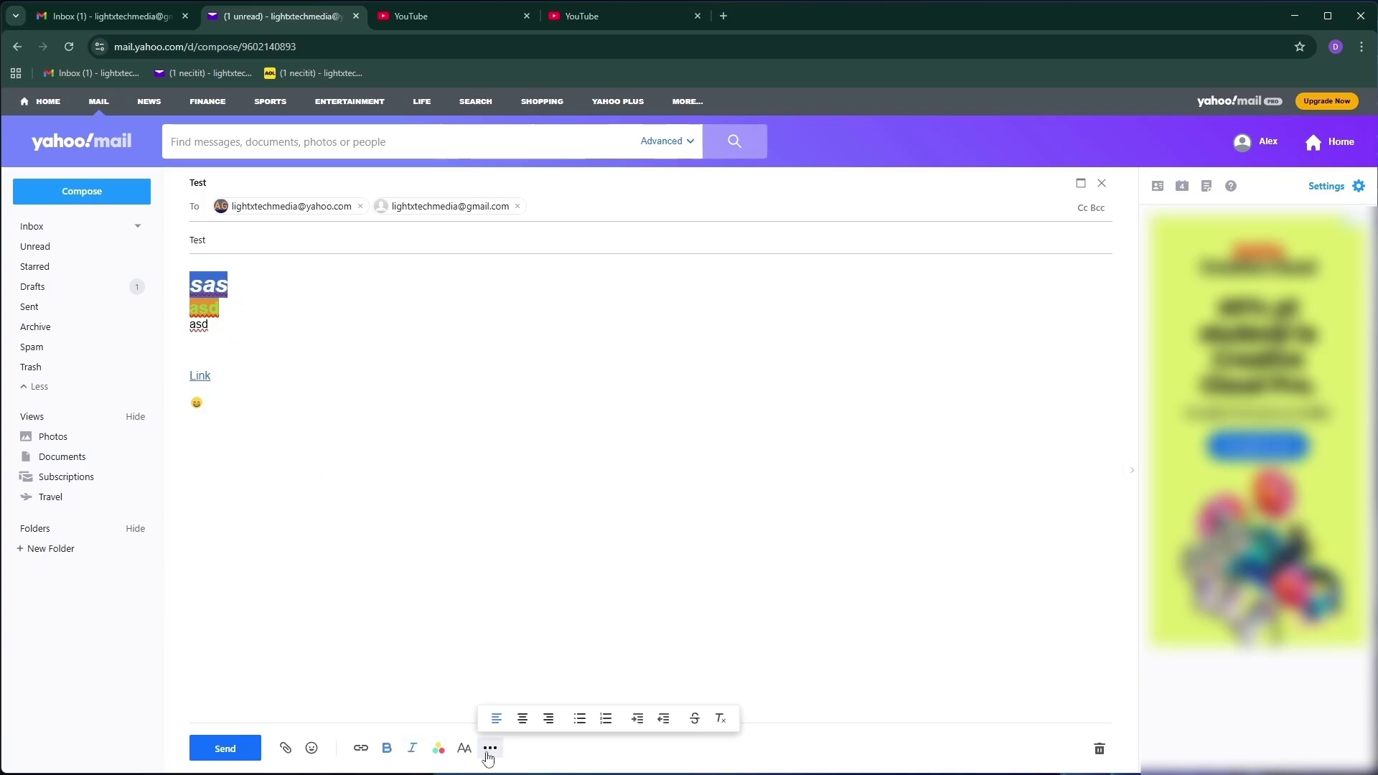
{"action": "left_click", "coordinate": [523, 718]}
{"action": "left_click", "coordinate": [490, 748]}
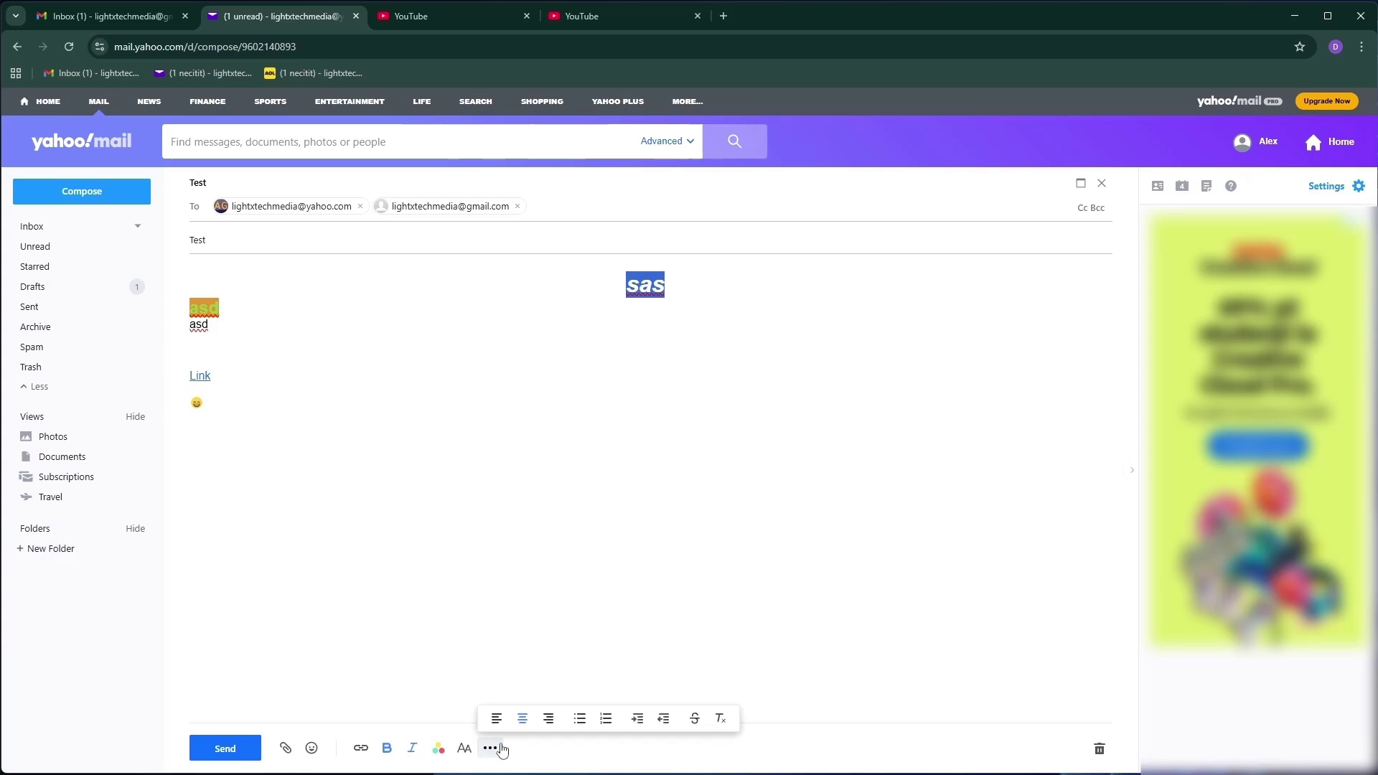
{"action": "left_click", "coordinate": [498, 720]}
{"action": "left_click", "coordinate": [490, 748]}
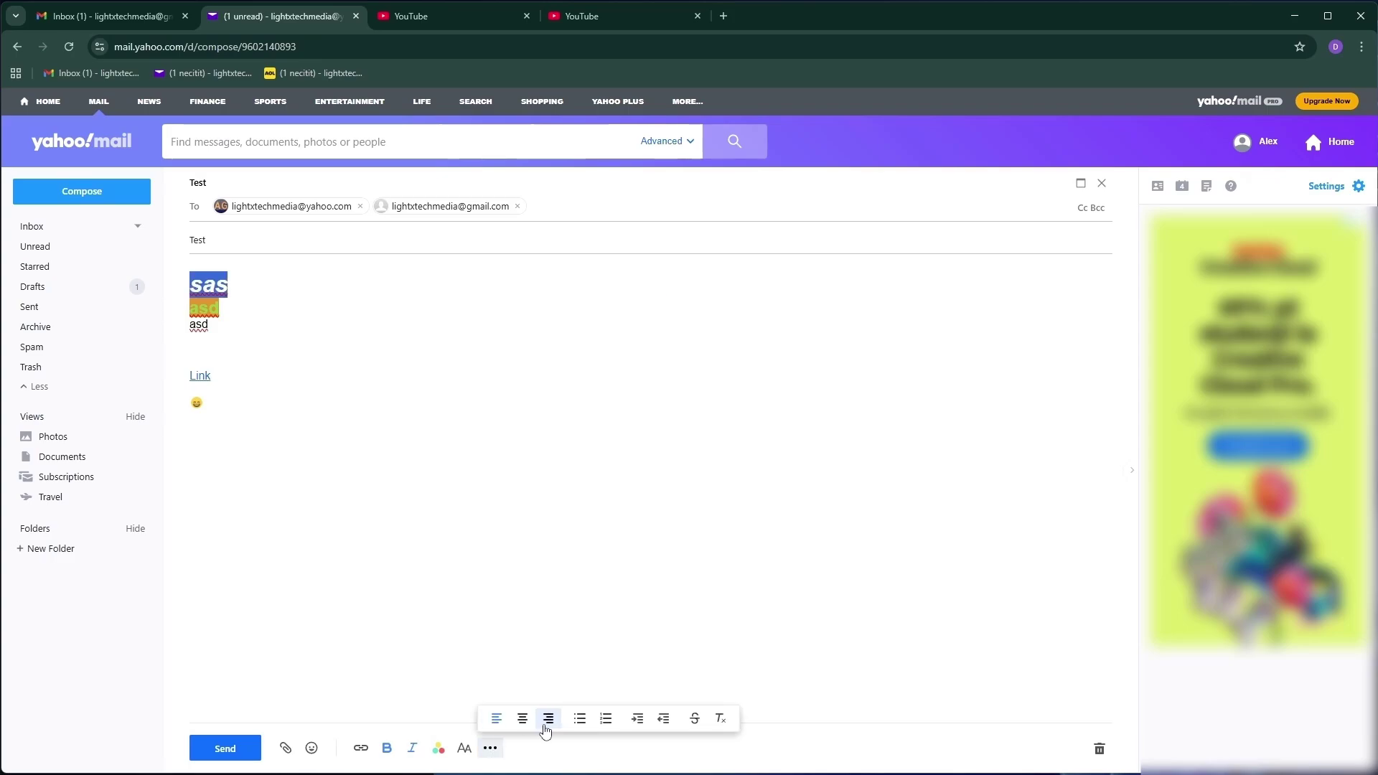
{"action": "left_click", "coordinate": [548, 718]}
{"action": "left_click", "coordinate": [490, 748]}
{"action": "left_click", "coordinate": [391, 464]}
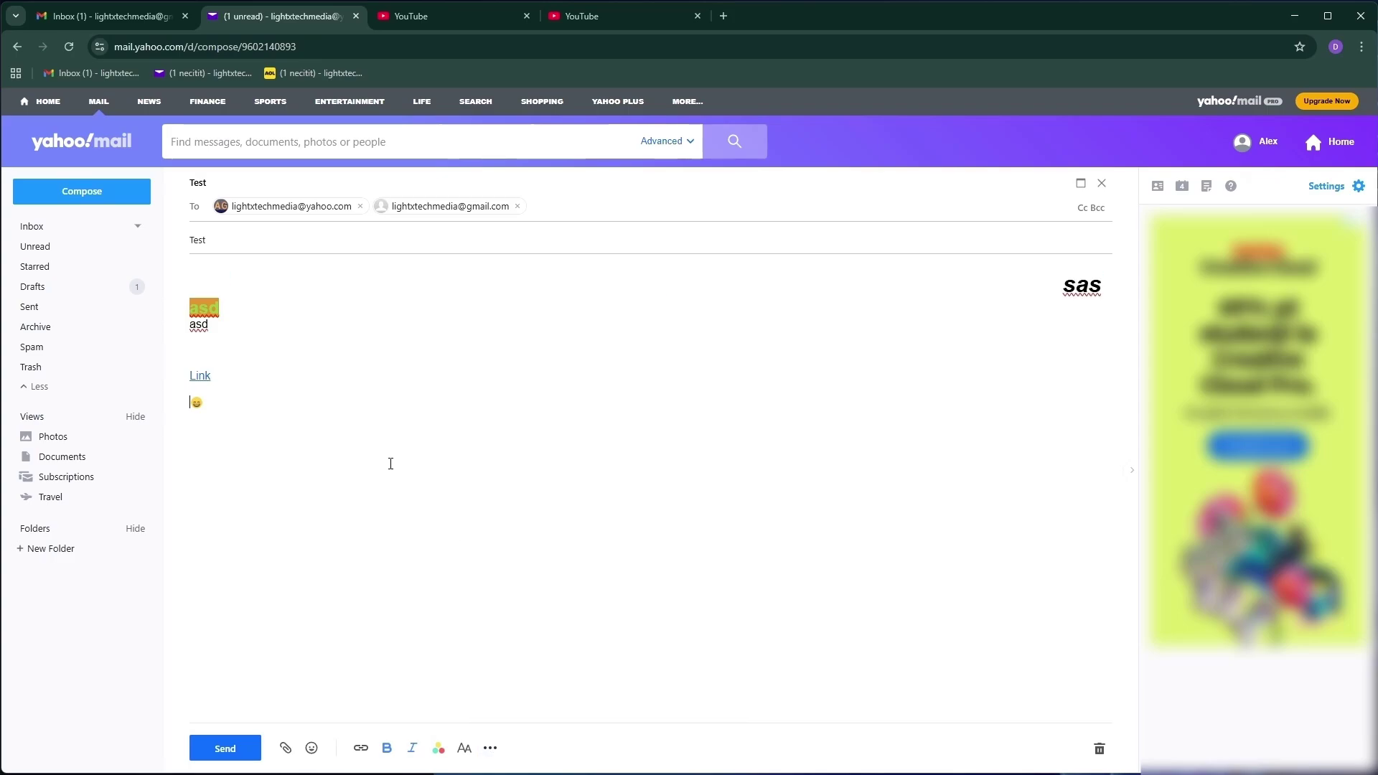
Make 'asd' a bulleted list and add 'example1' and 'example2' bullets
{"action": "left_click_drag", "start_coordinate": [227, 332], "coordinate": [178, 332]}
{"action": "left_click", "coordinate": [490, 748]}
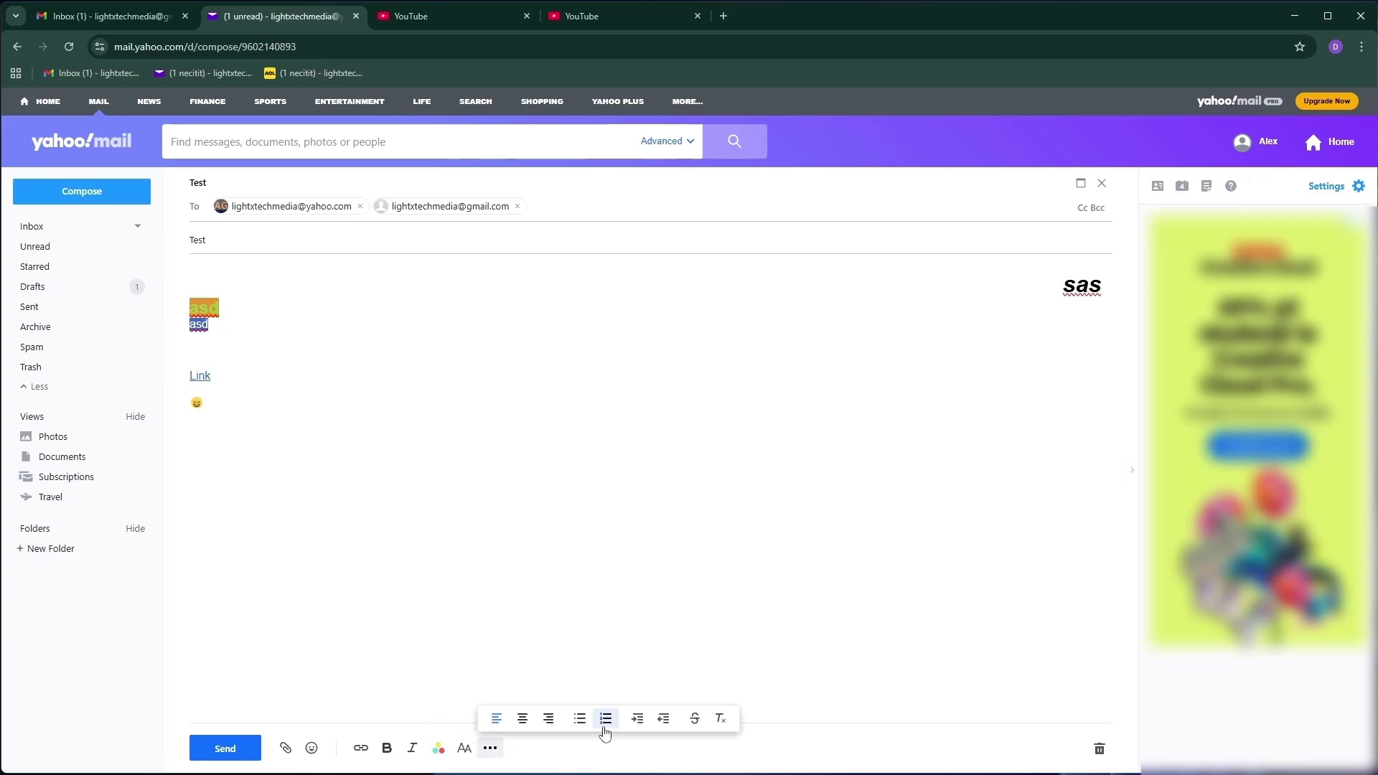
{"action": "left_click", "coordinate": [580, 718]}
{"action": "left_click", "coordinate": [264, 337]}
{"action": "key", "text": "Return"}
{"action": "type", "text": "example1"}
{"action": "key", "text": "Return"}
{"action": "type", "text": "e"}
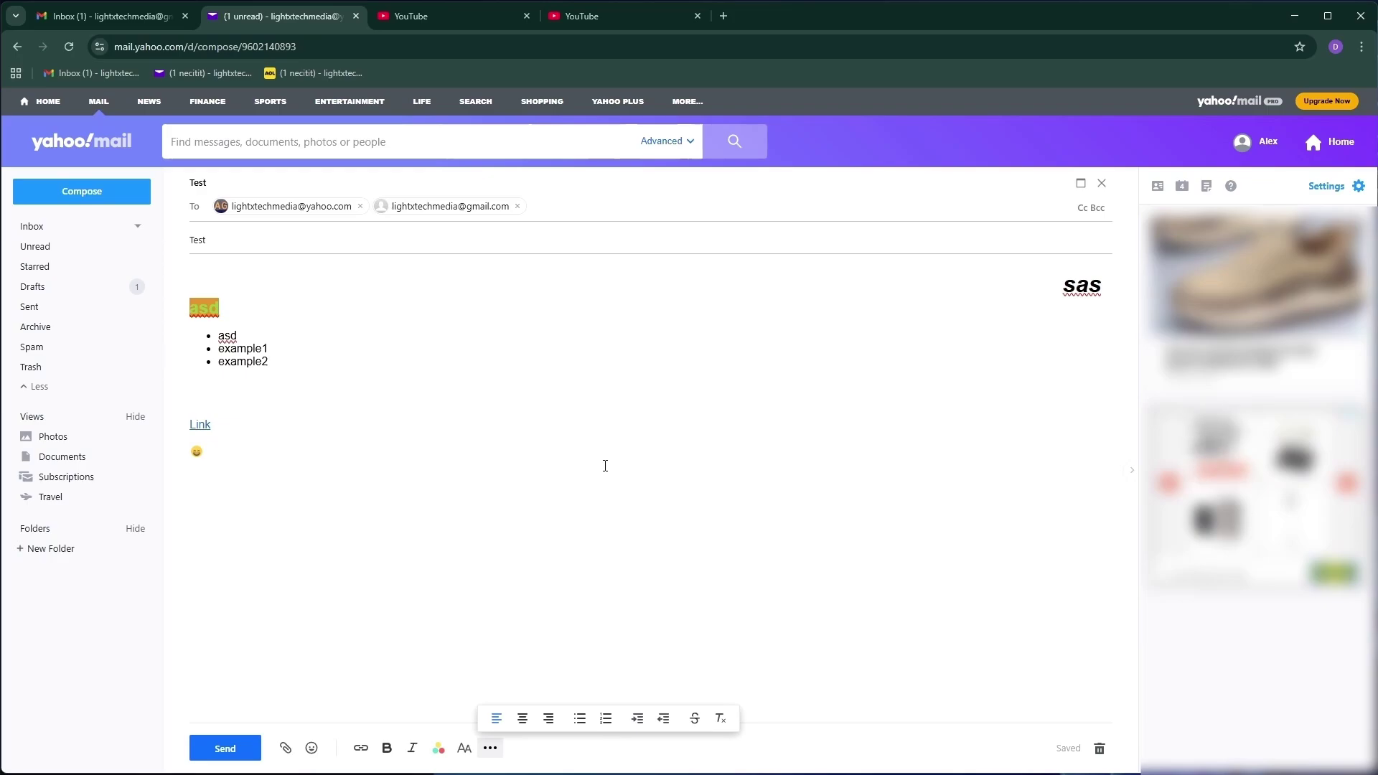
Open the Test draft from Drafts, send it, and check the Sent folder
{"action": "left_click", "coordinate": [31, 227]}
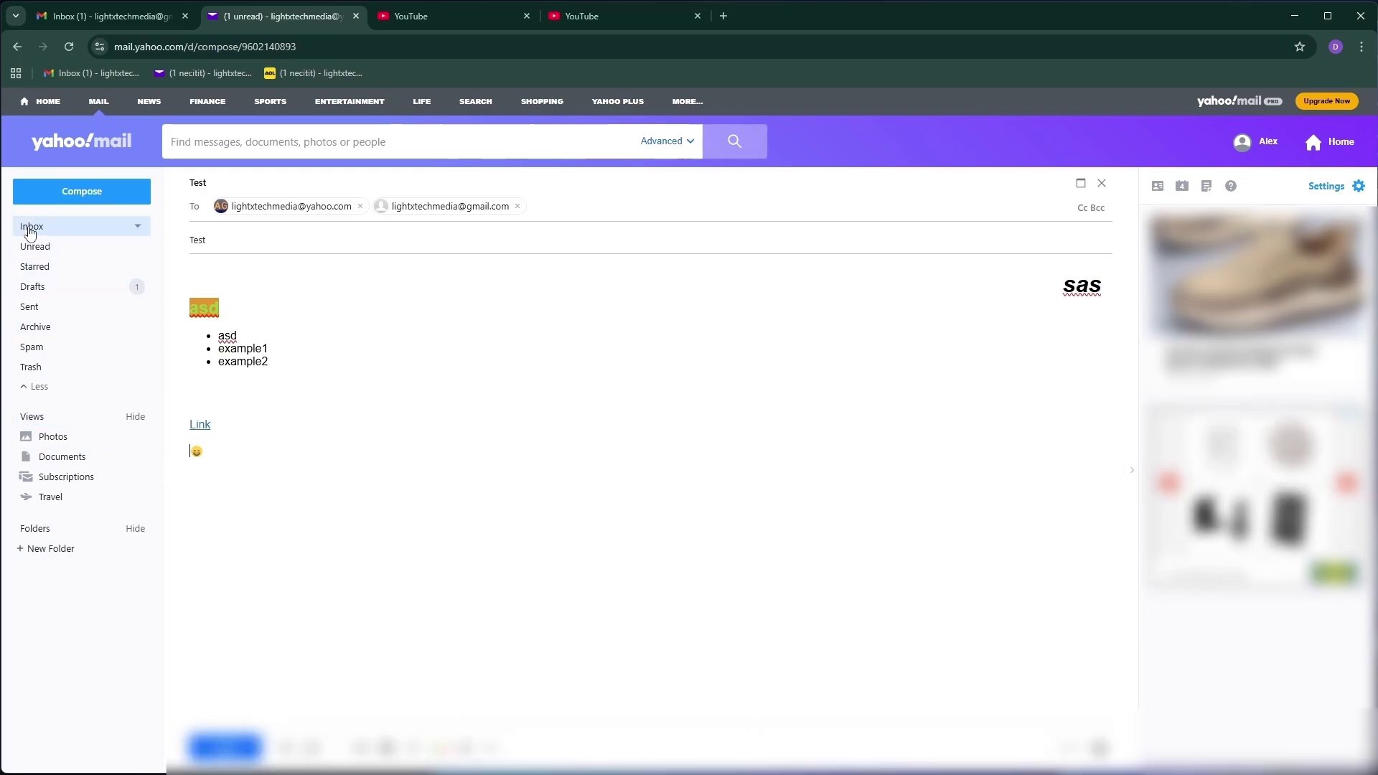
{"action": "left_click", "coordinate": [75, 290]}
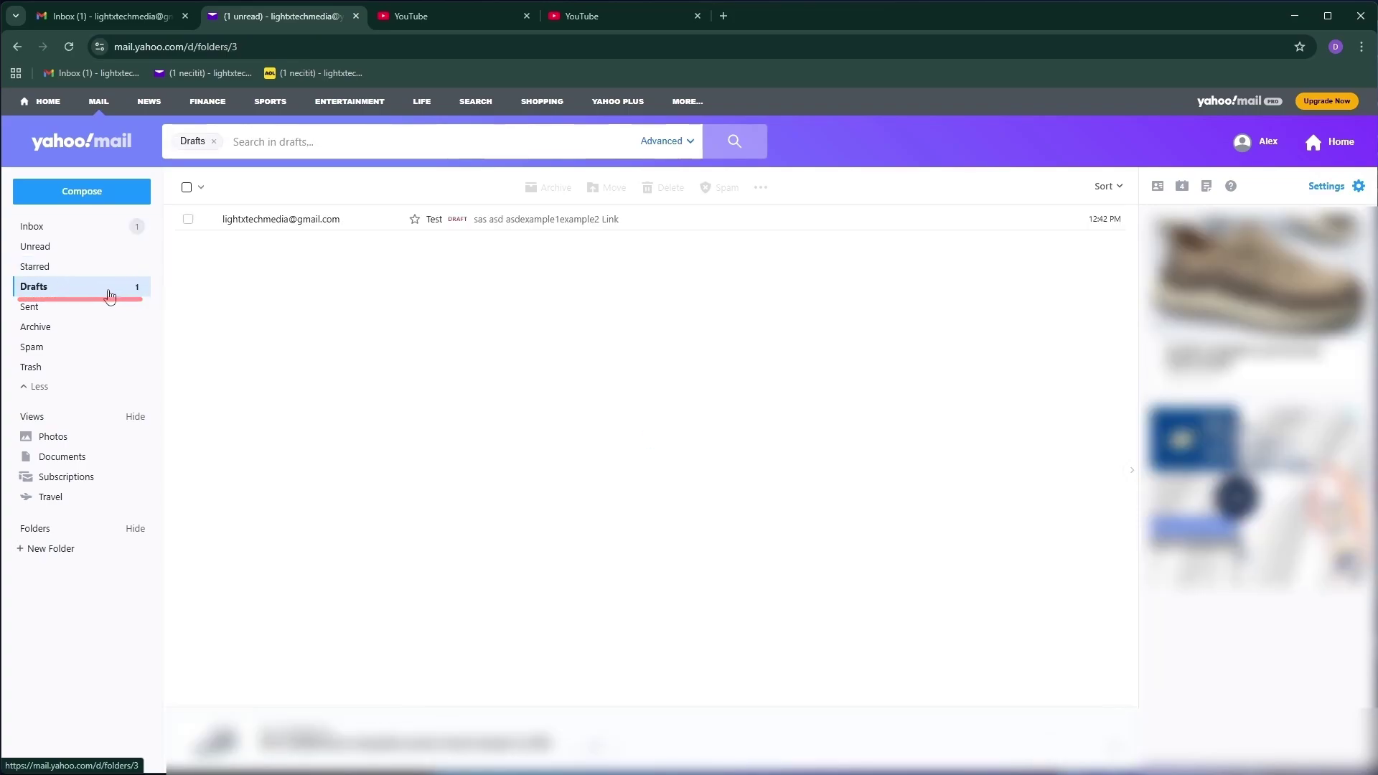
{"action": "left_click", "coordinate": [522, 219]}
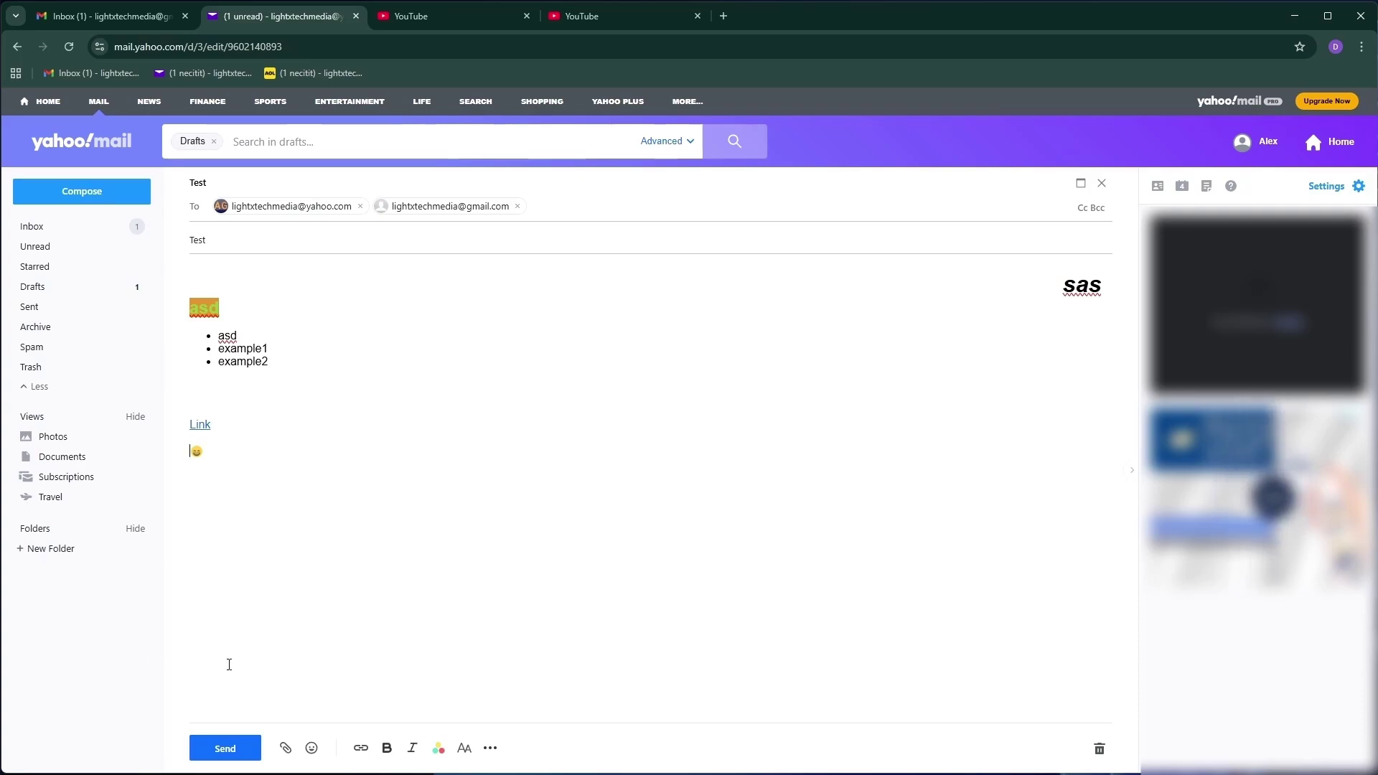
{"action": "left_click", "coordinate": [247, 752]}
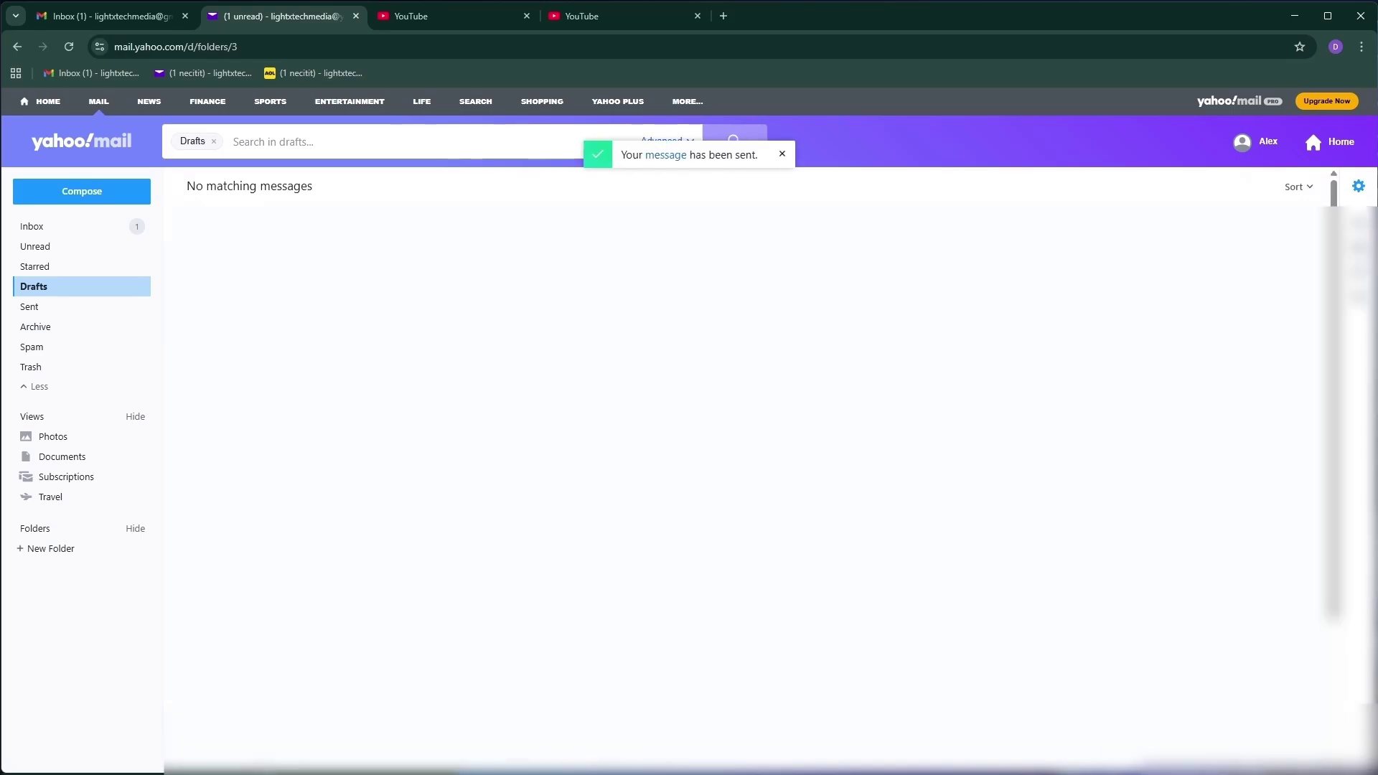
{"action": "left_click", "coordinate": [46, 314]}
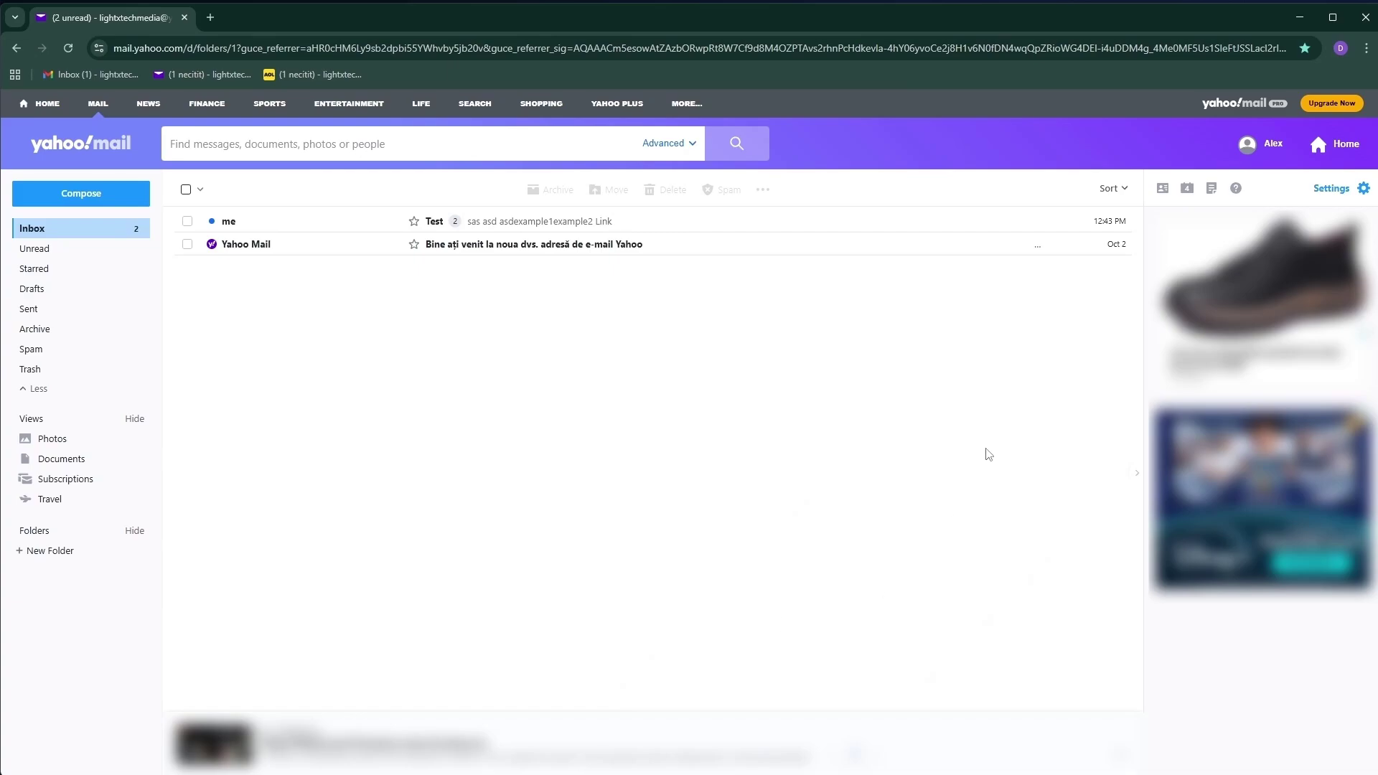
Enable the email signature in Writing email settings and enter the sender's first name
{"action": "left_click", "coordinate": [1329, 190]}
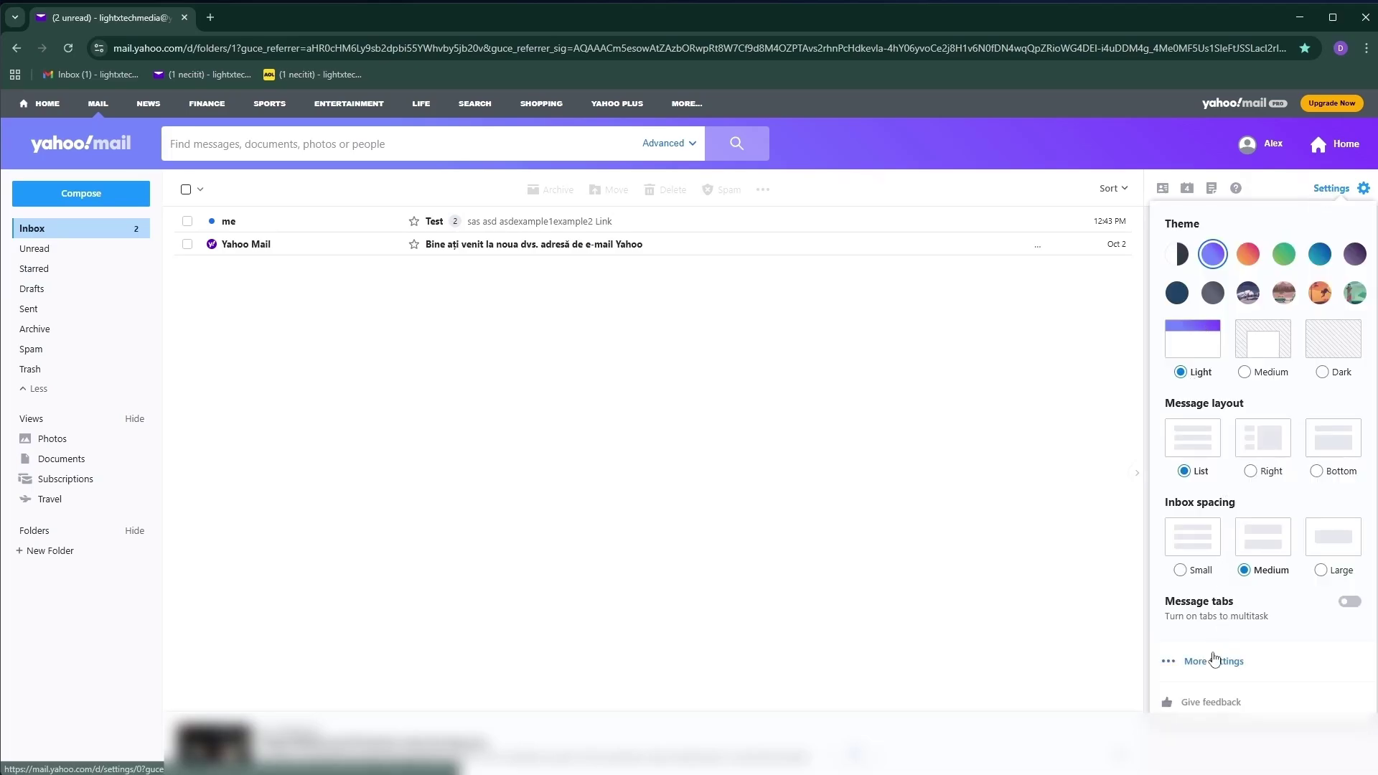
{"action": "left_click", "coordinate": [1215, 661]}
{"action": "left_click", "coordinate": [65, 285]}
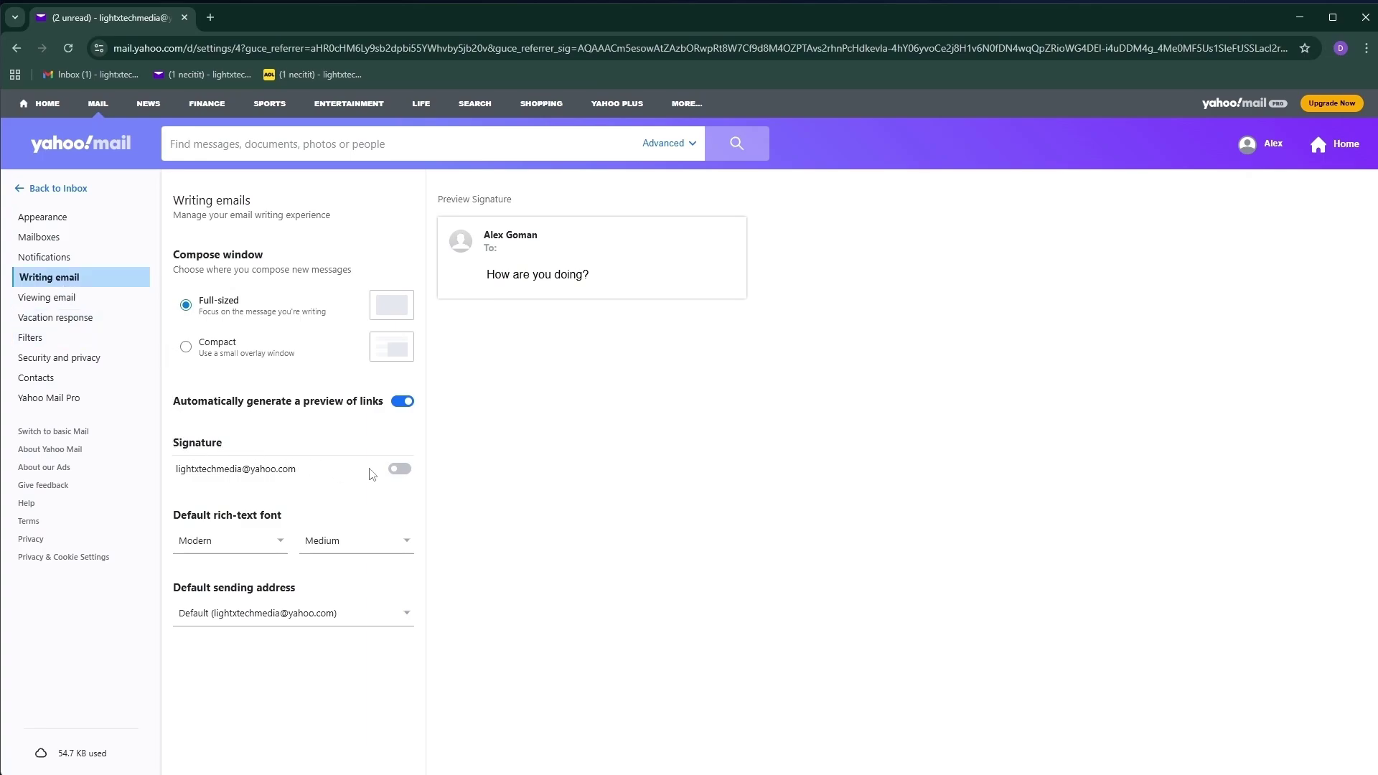
{"action": "left_click", "coordinate": [401, 471]}
{"action": "left_click", "coordinate": [270, 557]}
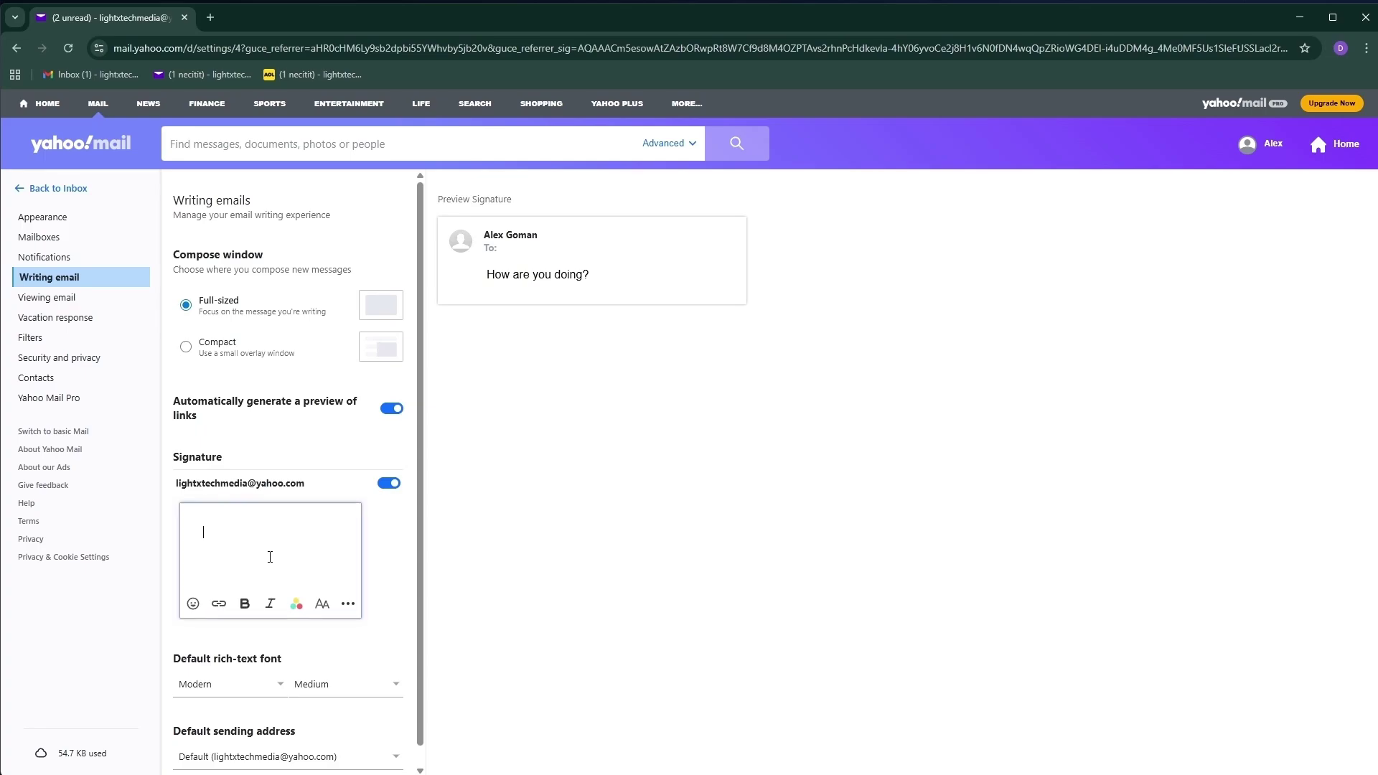
{"action": "type", "text": "Alex"}
Right-align the signature text, then start a new message from the Inbox
{"action": "left_click", "coordinate": [523, 201]}
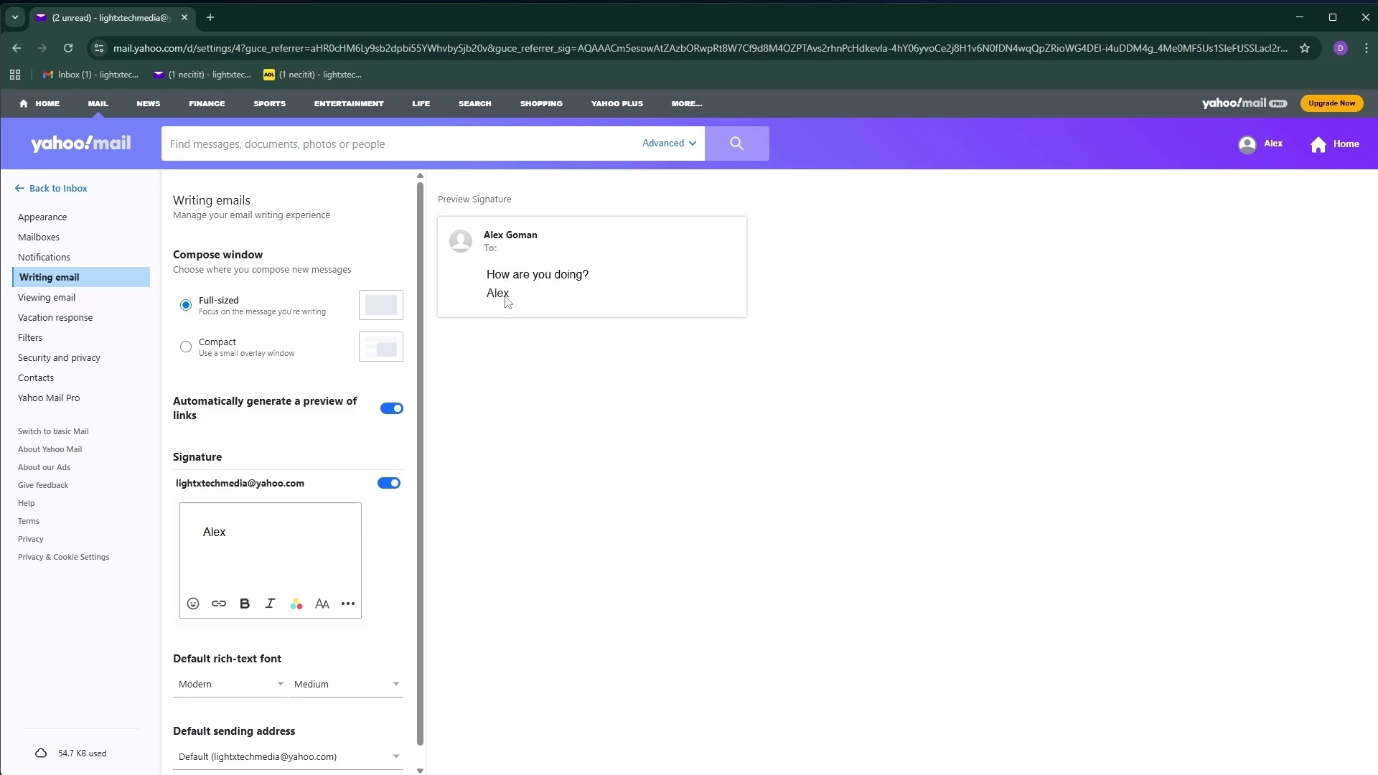
{"action": "left_click", "coordinate": [468, 301]}
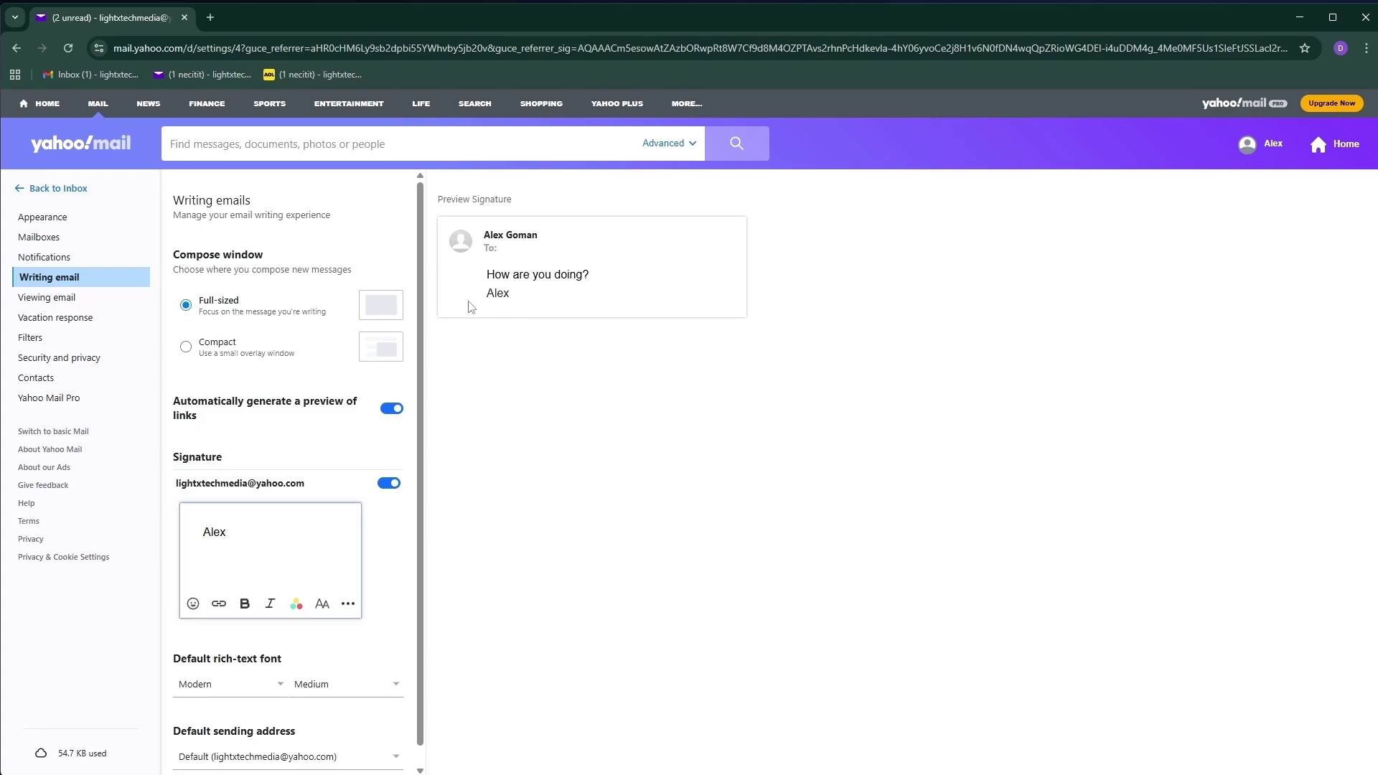
{"action": "key", "text": "ctrl+a"}
{"action": "left_click", "coordinate": [348, 604]}
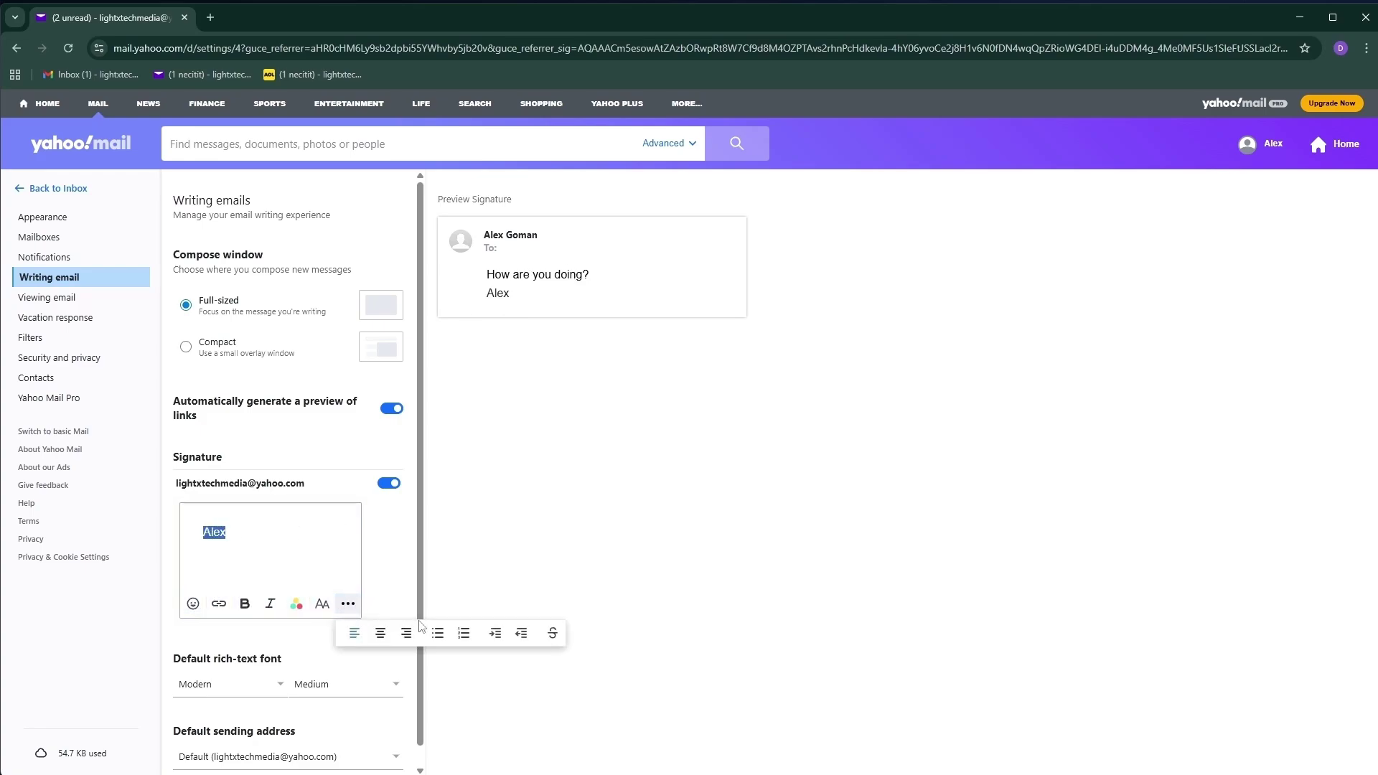
{"action": "left_click", "coordinate": [407, 633]}
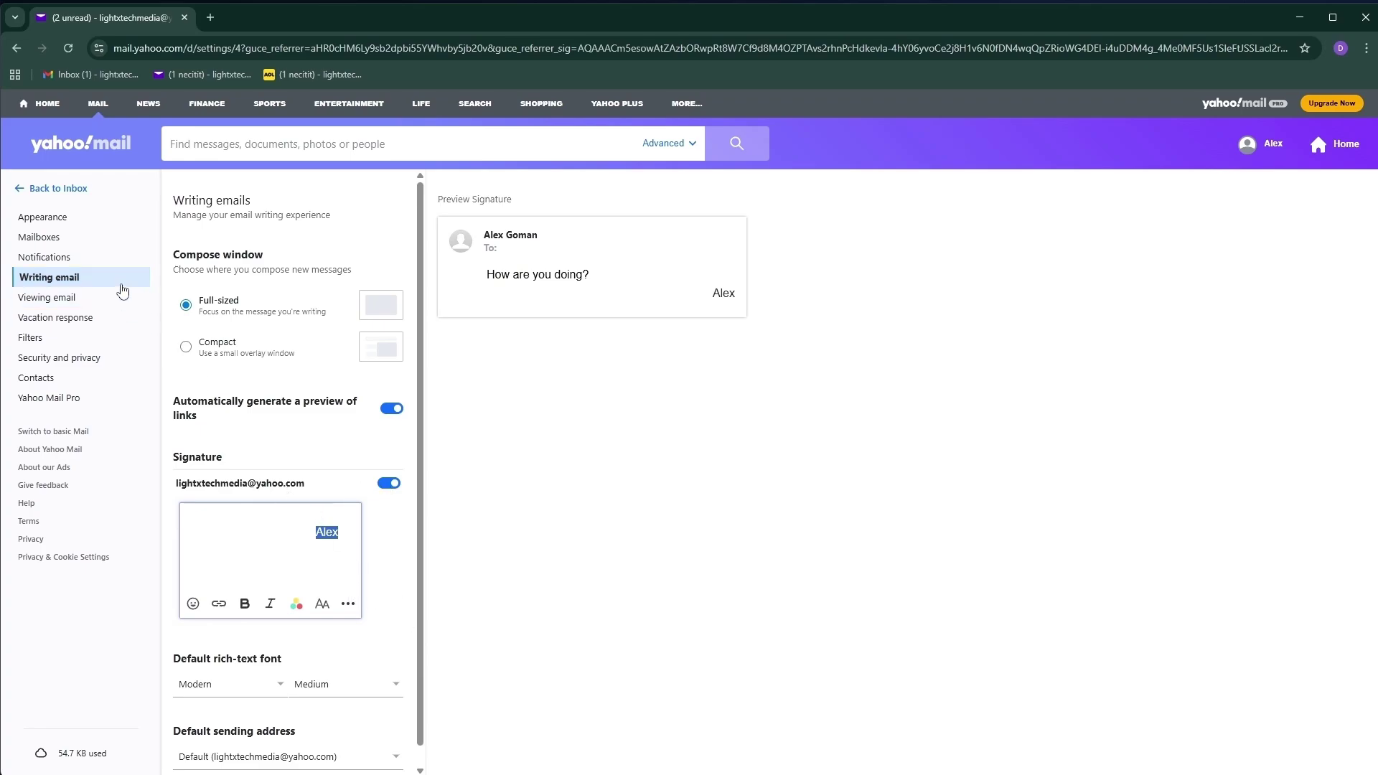
{"action": "left_click", "coordinate": [26, 189]}
{"action": "left_click", "coordinate": [60, 201]}
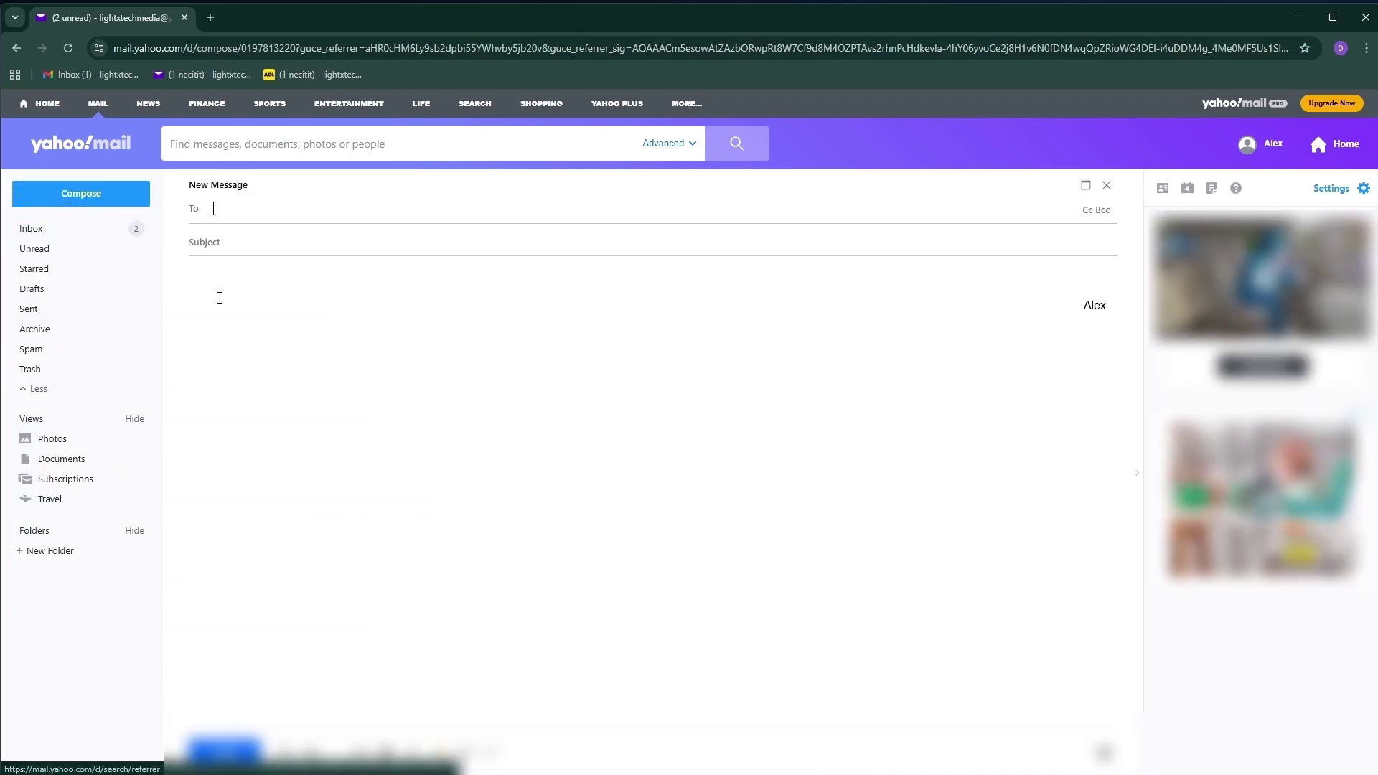
Select the signature shown in the new blank message
{"action": "left_click_drag", "start_coordinate": [1077, 307], "coordinate": [1110, 326]}
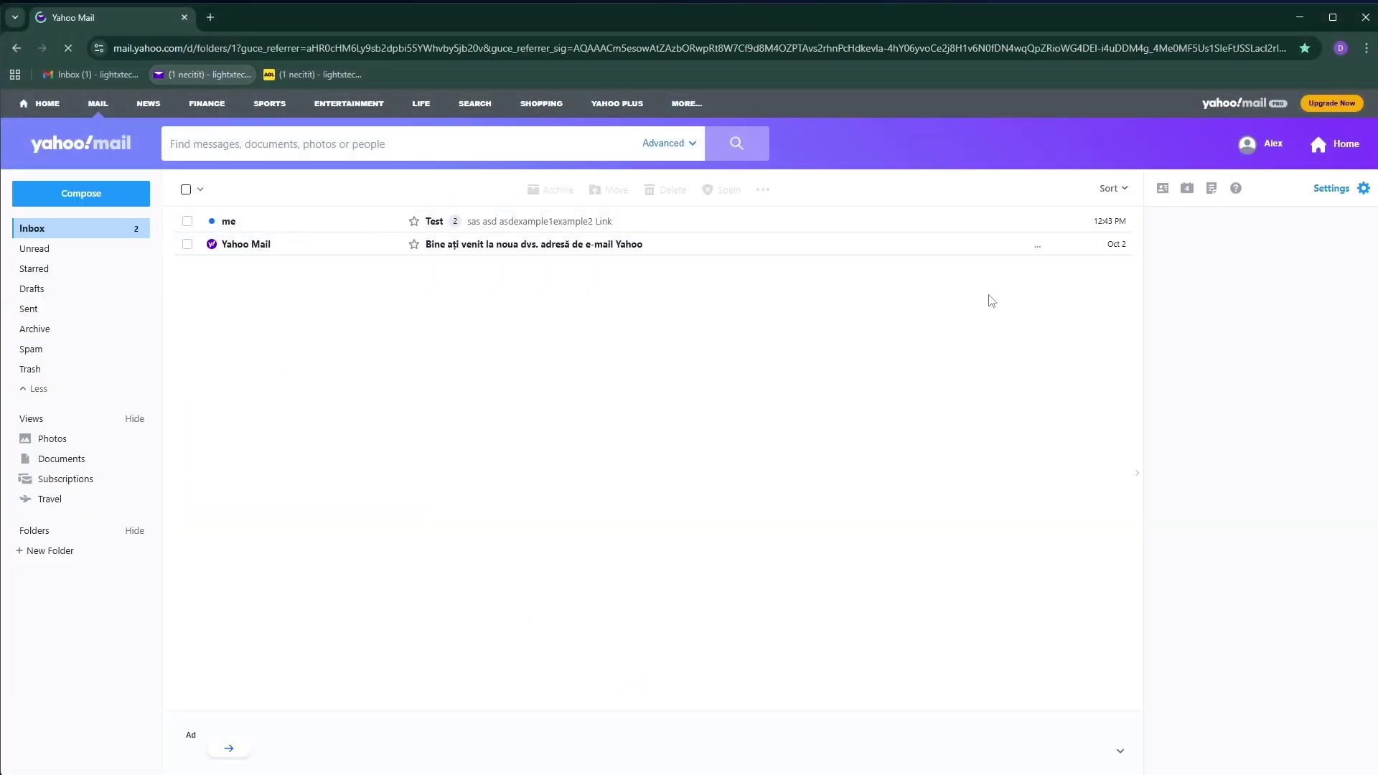
Enable the vacation response and set it to run 5–10 October 2025
{"action": "left_click", "coordinate": [1347, 193]}
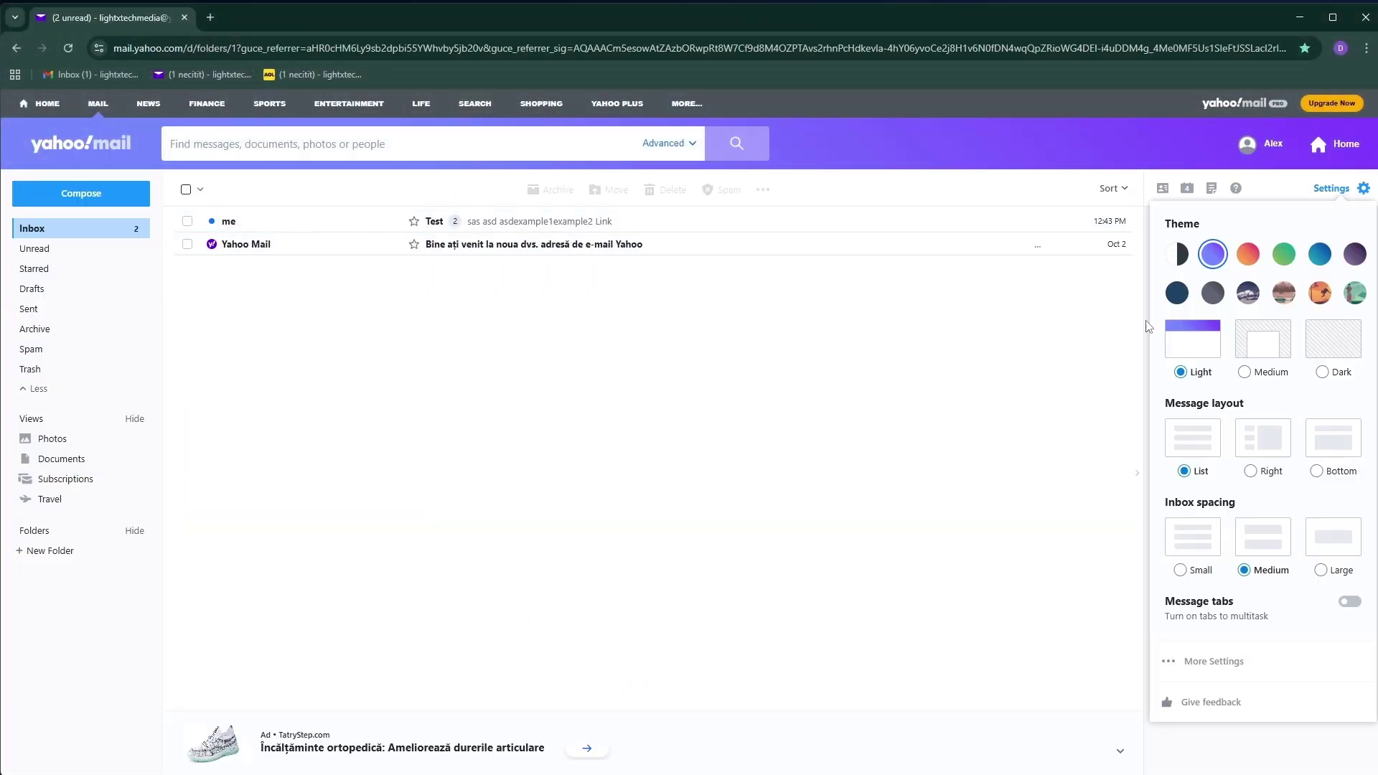
{"action": "left_click", "coordinate": [1218, 668]}
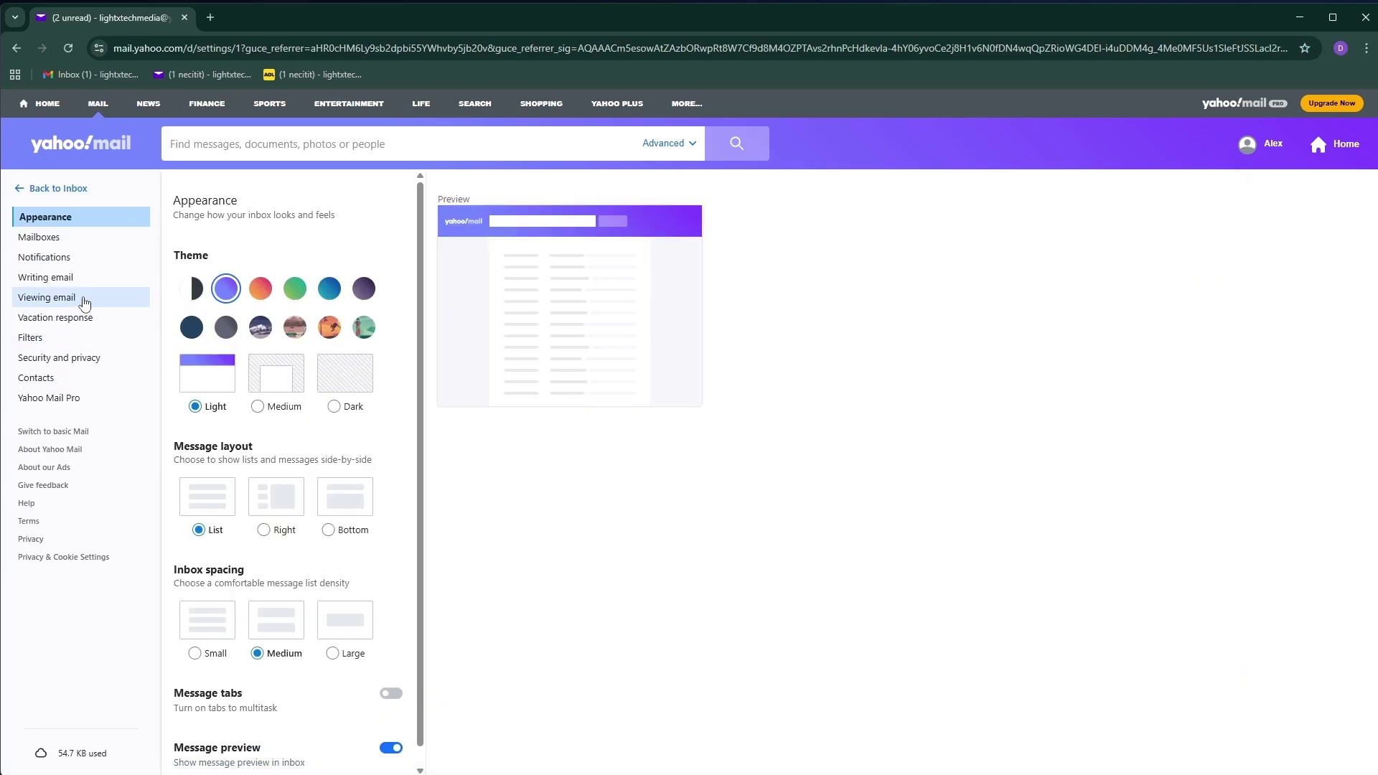
{"action": "left_click", "coordinate": [99, 328]}
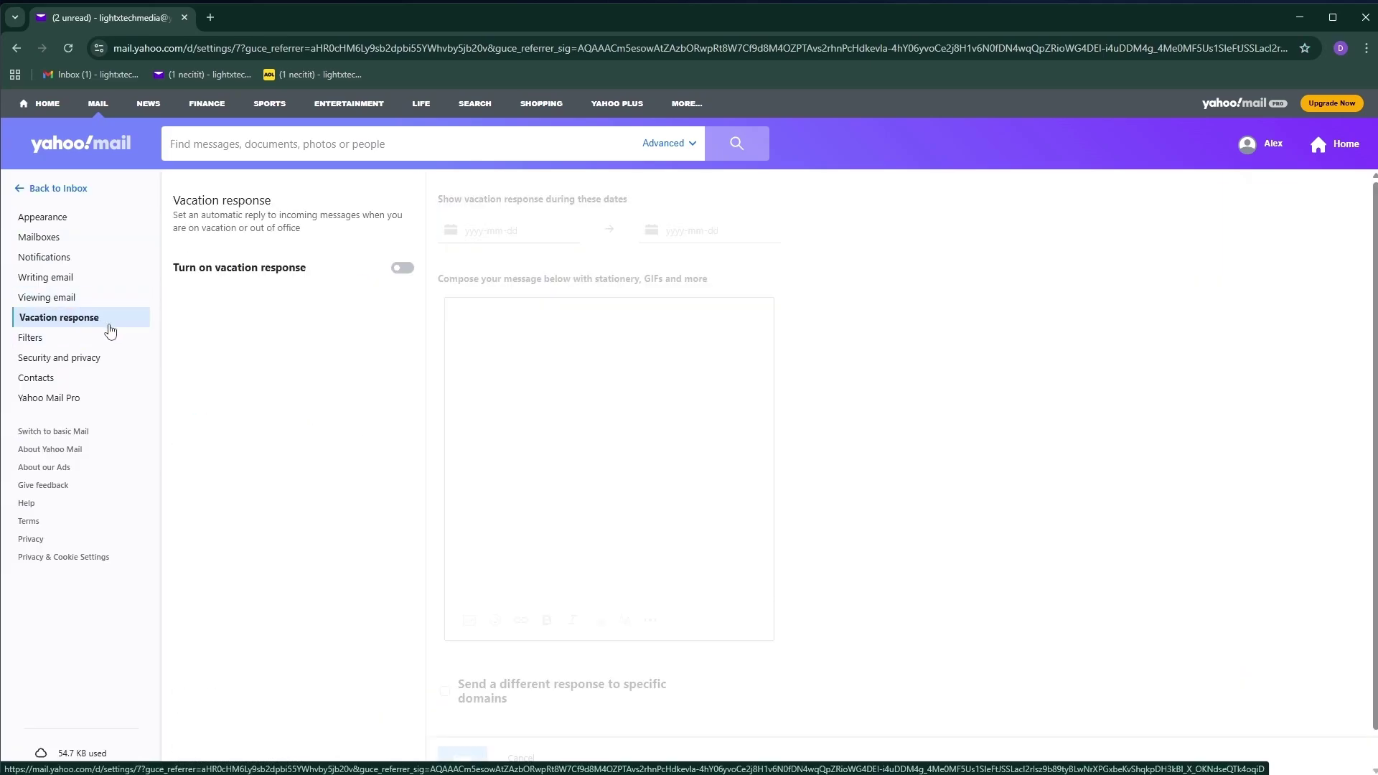
{"action": "left_click", "coordinate": [403, 269]}
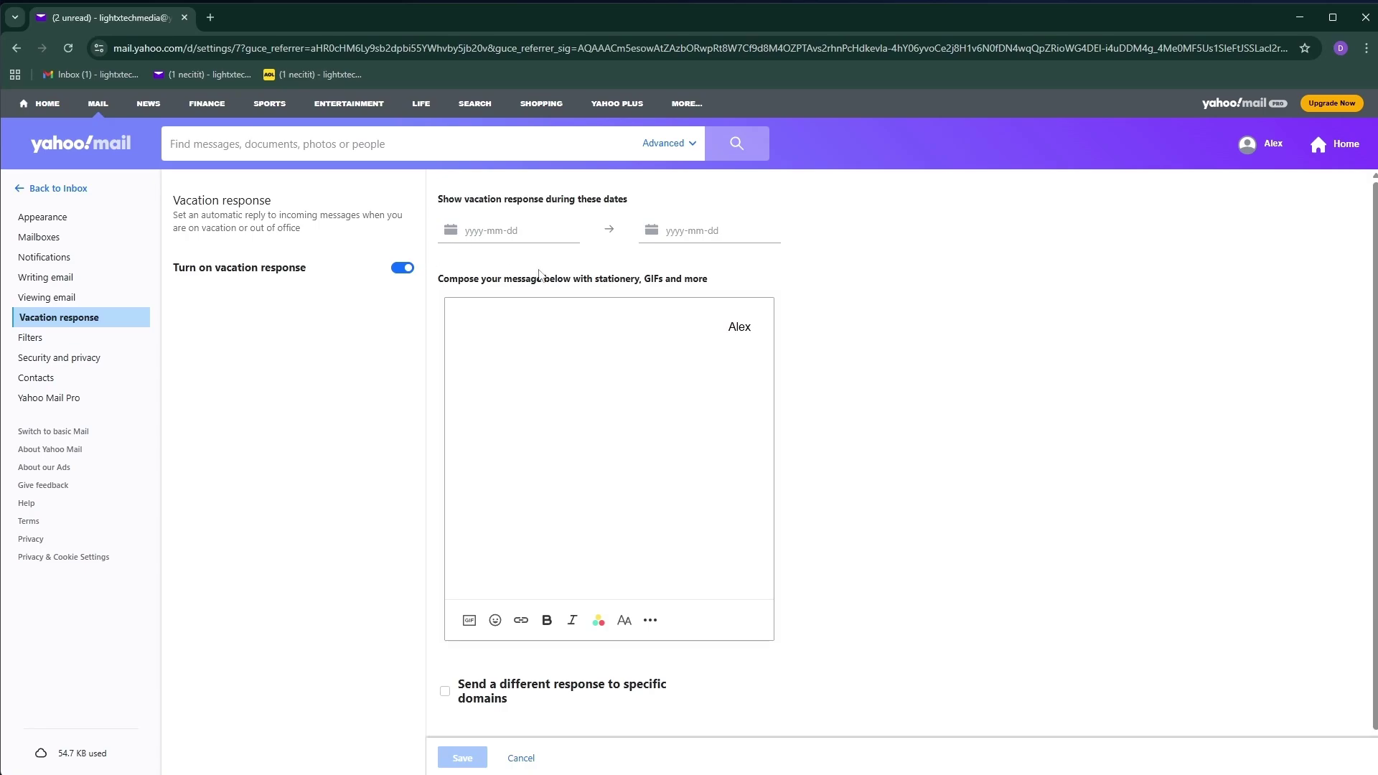
{"action": "left_click", "coordinate": [509, 237]}
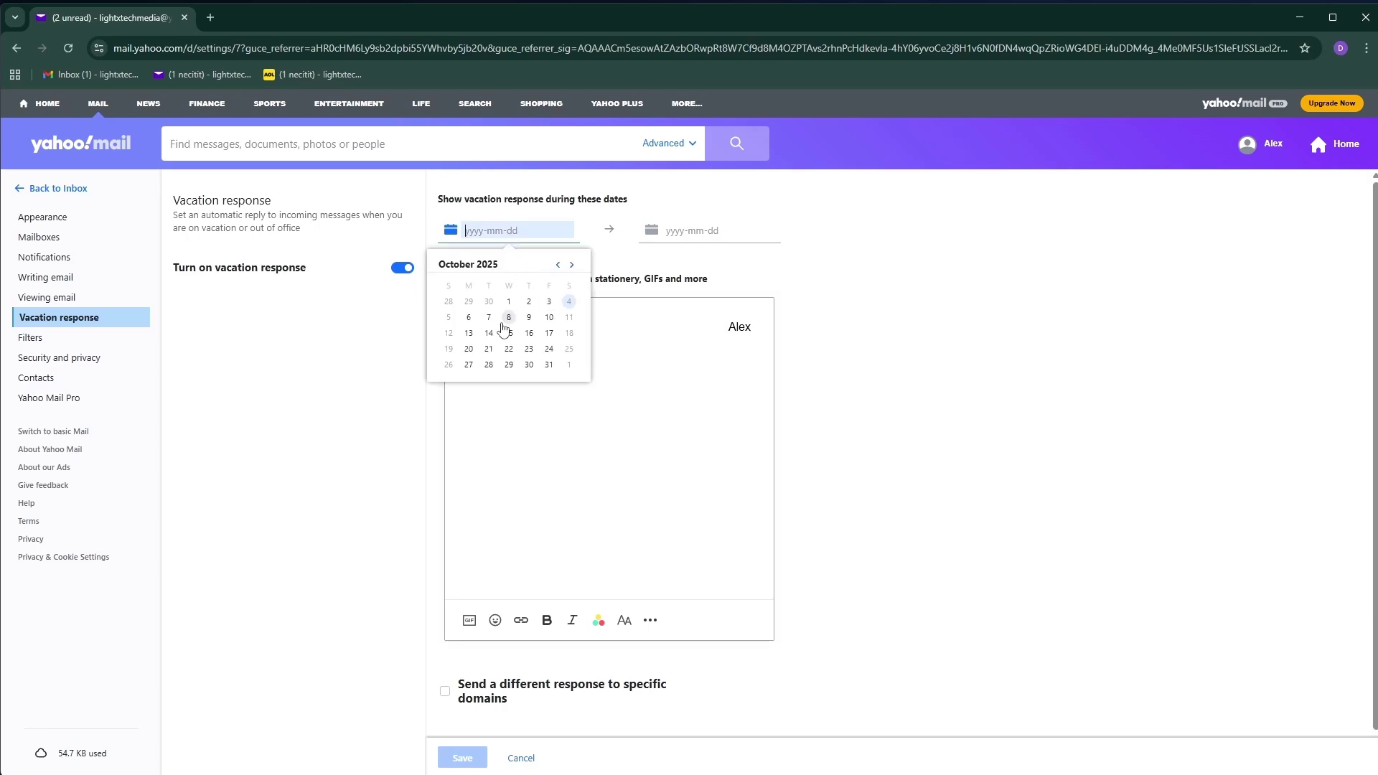
{"action": "left_click", "coordinate": [448, 320]}
{"action": "left_click", "coordinate": [675, 231]}
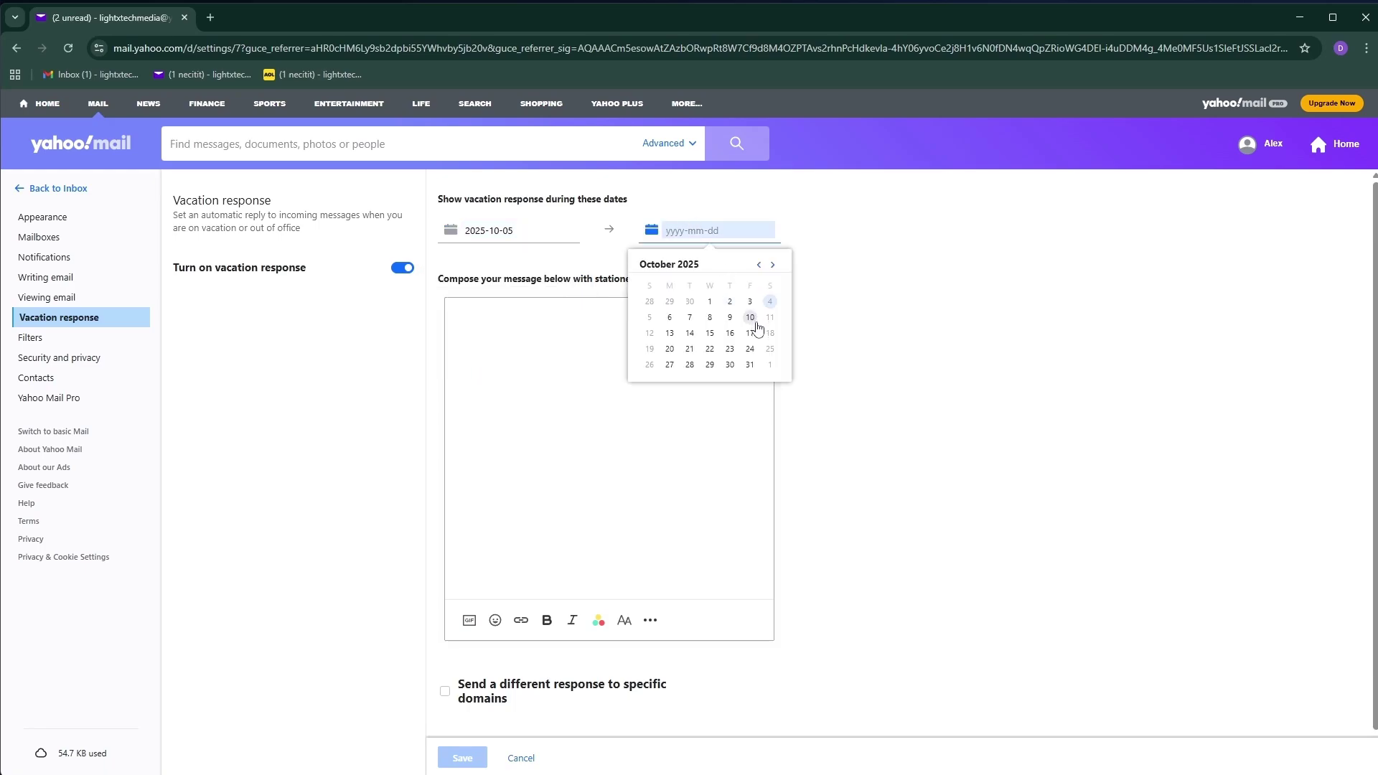
{"action": "left_click", "coordinate": [750, 318]}
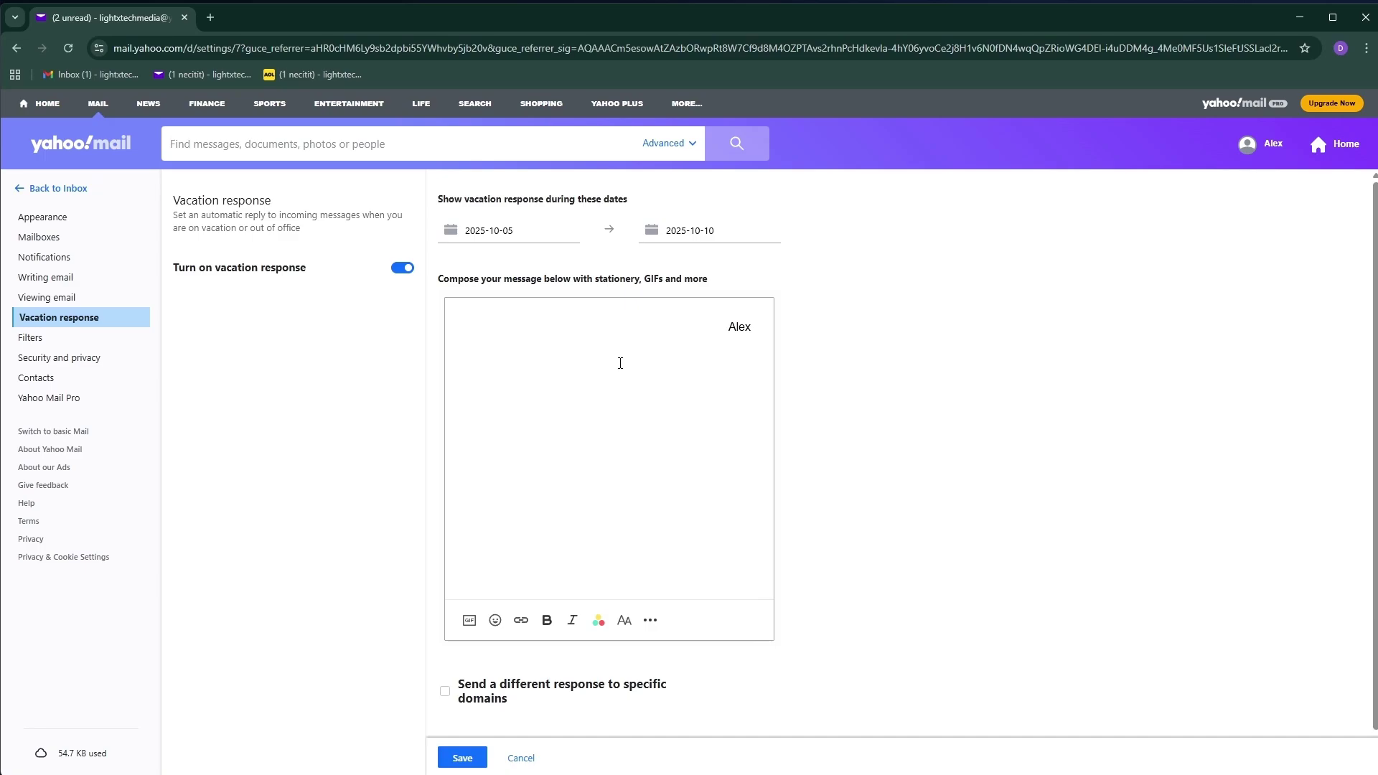
Insert a new line reading 'Message' above the signature in the vacation reply
{"action": "left_click_drag", "start_coordinate": [727, 329], "coordinate": [803, 340]}
{"action": "left_click", "coordinate": [676, 326]}
{"action": "key", "text": "Return"}
{"action": "key", "text": "Return"}
{"action": "type", "text": "Message"}
Center-align the 'Message' line above the sender's name
{"action": "double_click", "coordinate": [689, 325]}
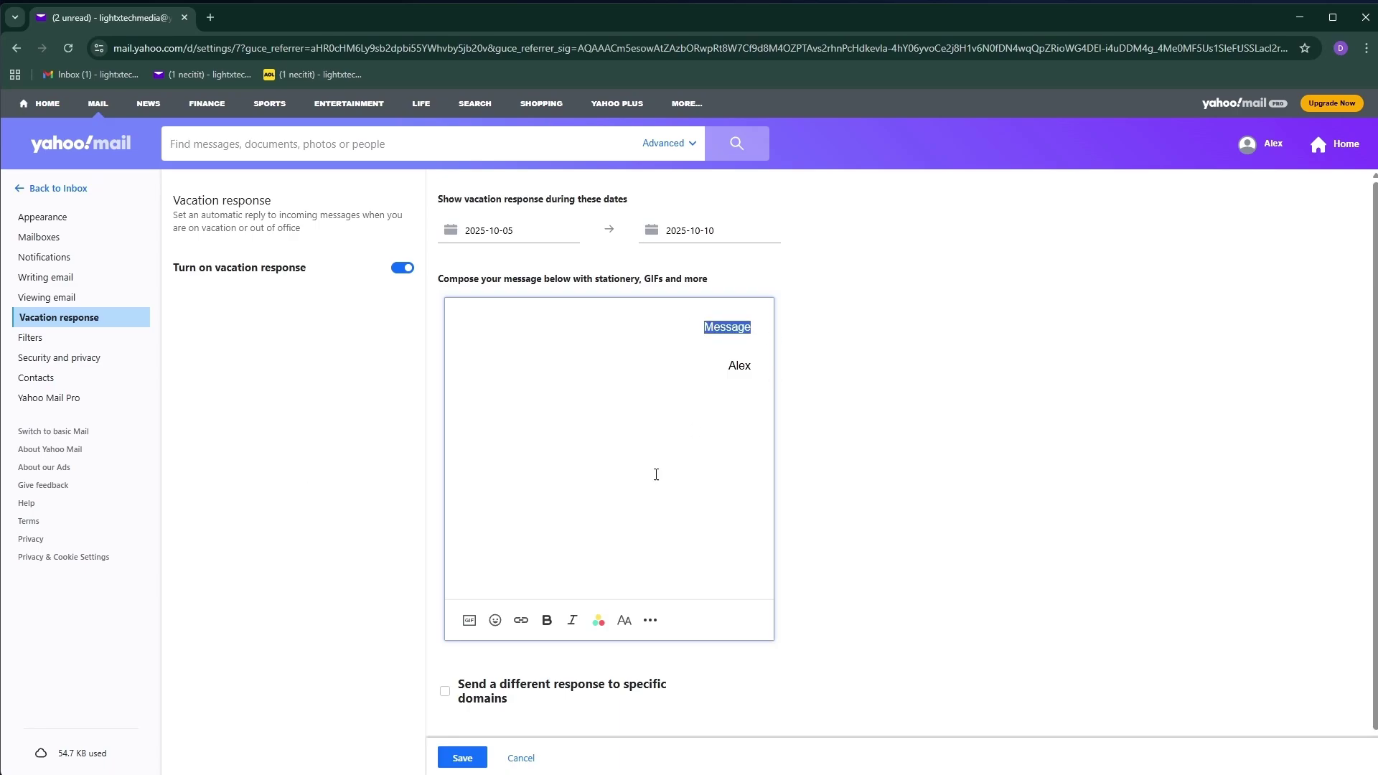
{"action": "left_click", "coordinate": [651, 620]}
{"action": "left_click", "coordinate": [681, 651]}
{"action": "left_click", "coordinate": [616, 453]}
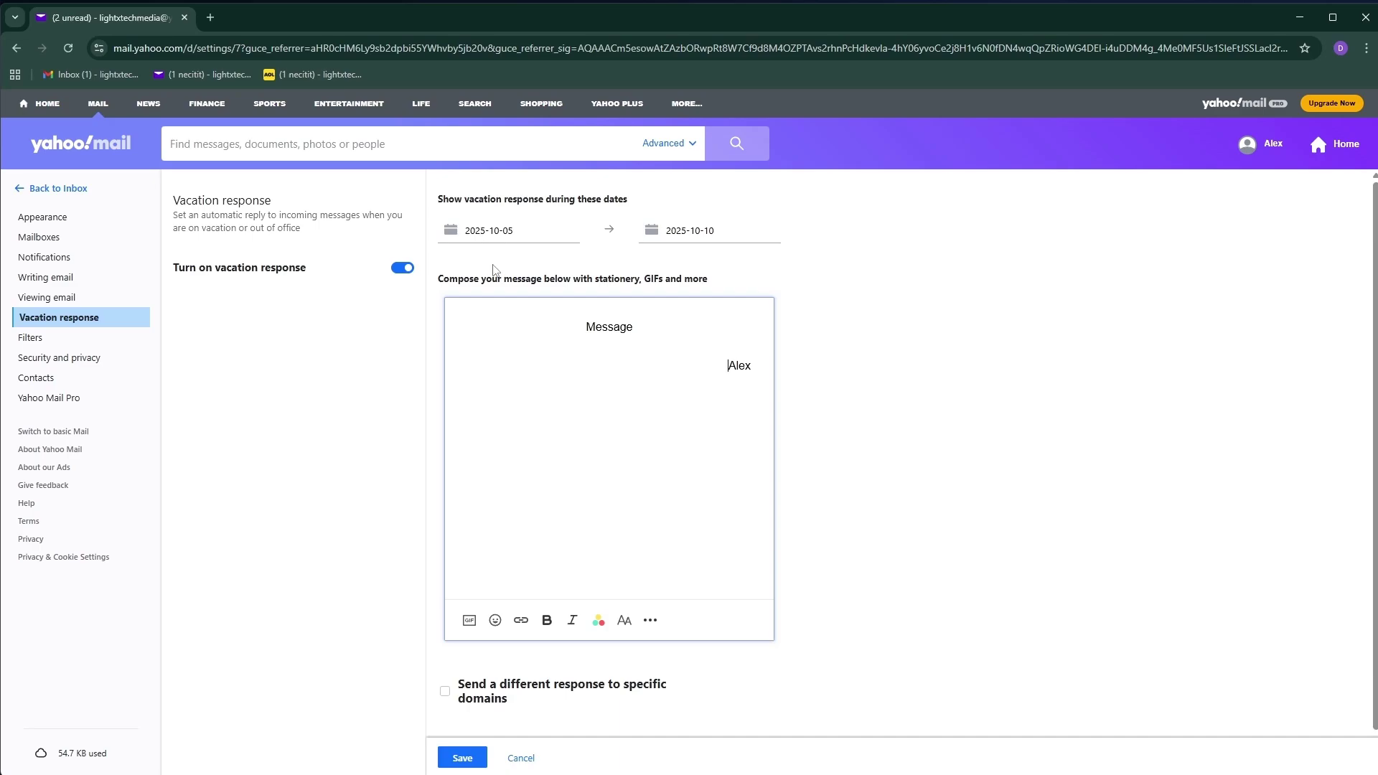
{"action": "left_click", "coordinate": [665, 259]}
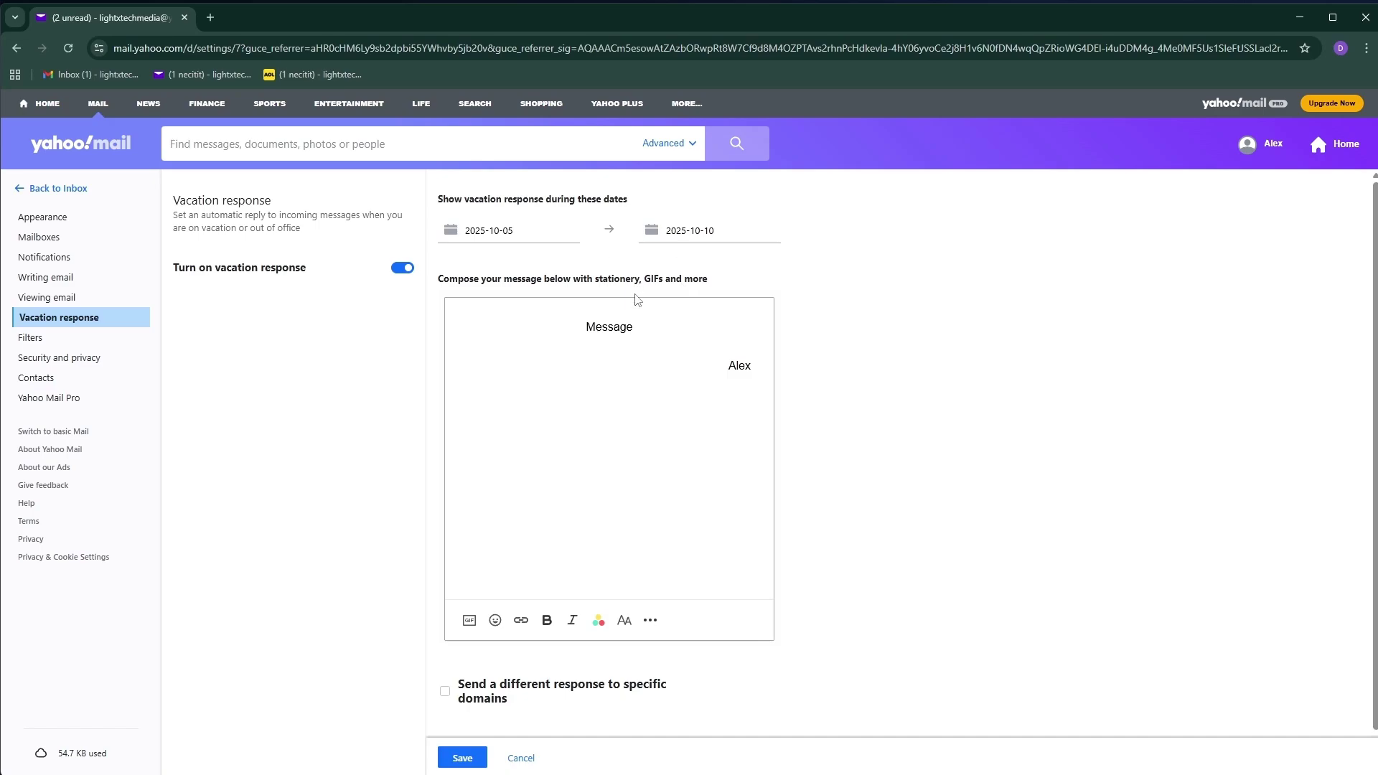
{"action": "triple_click", "coordinate": [562, 334]}
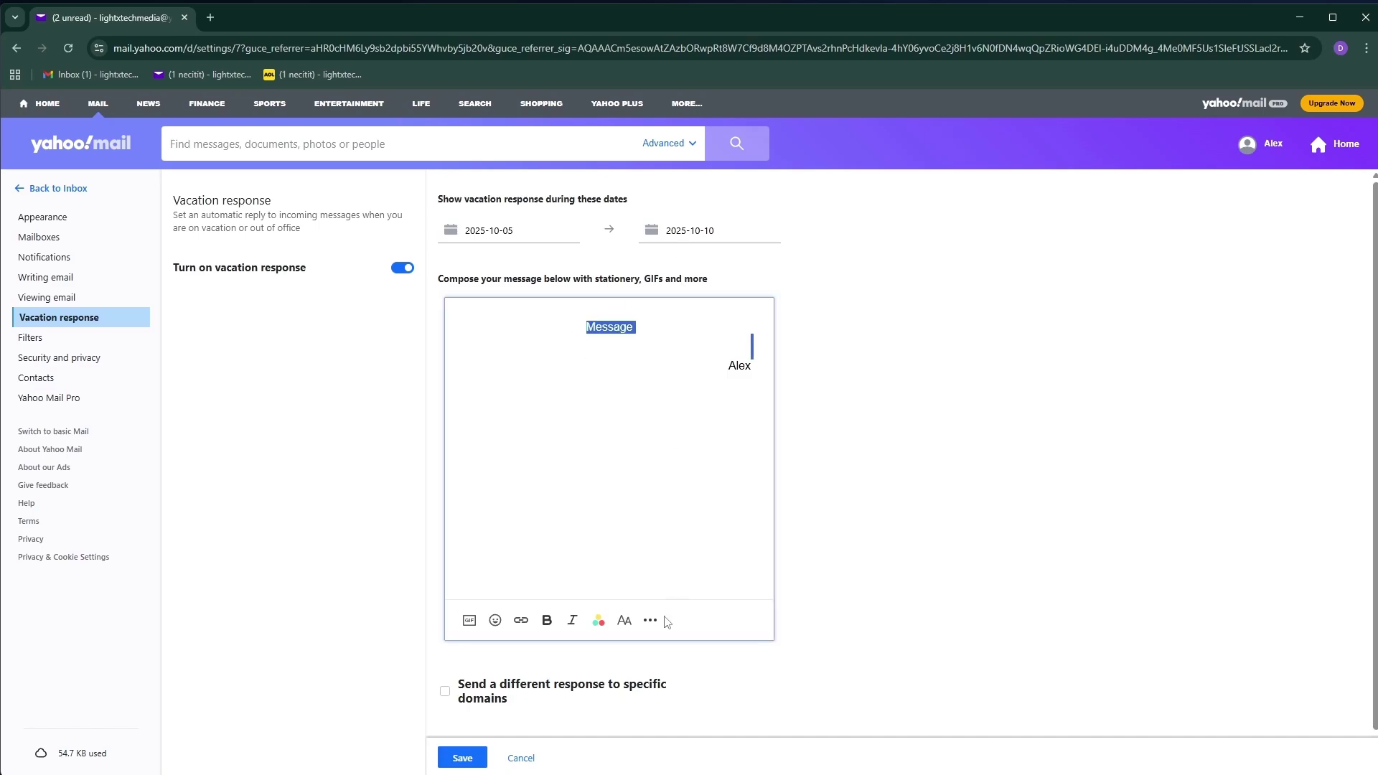